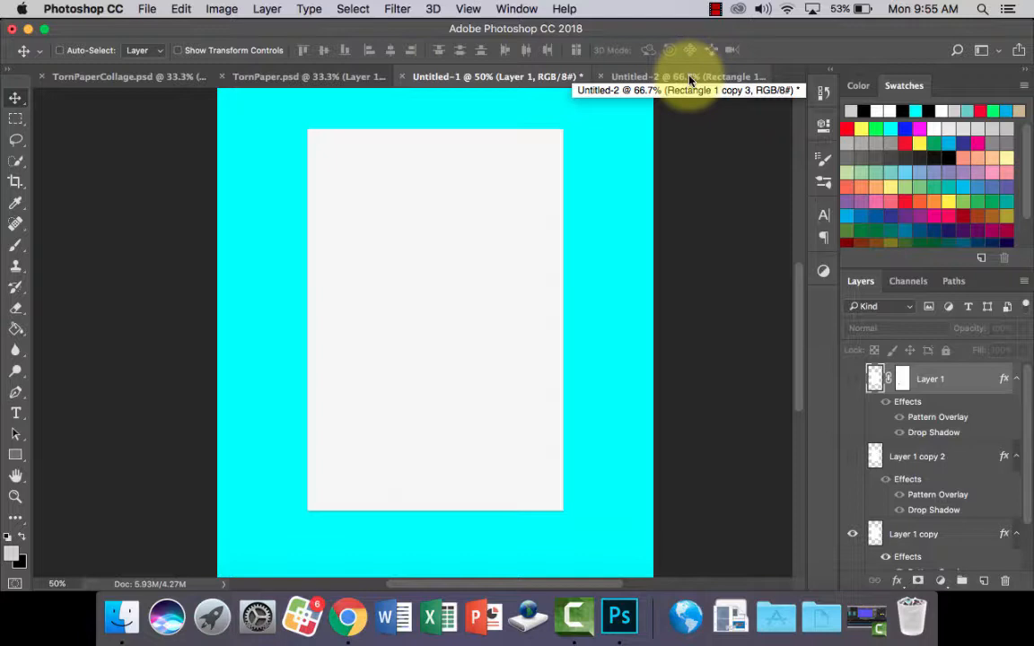
left_click(689, 81)
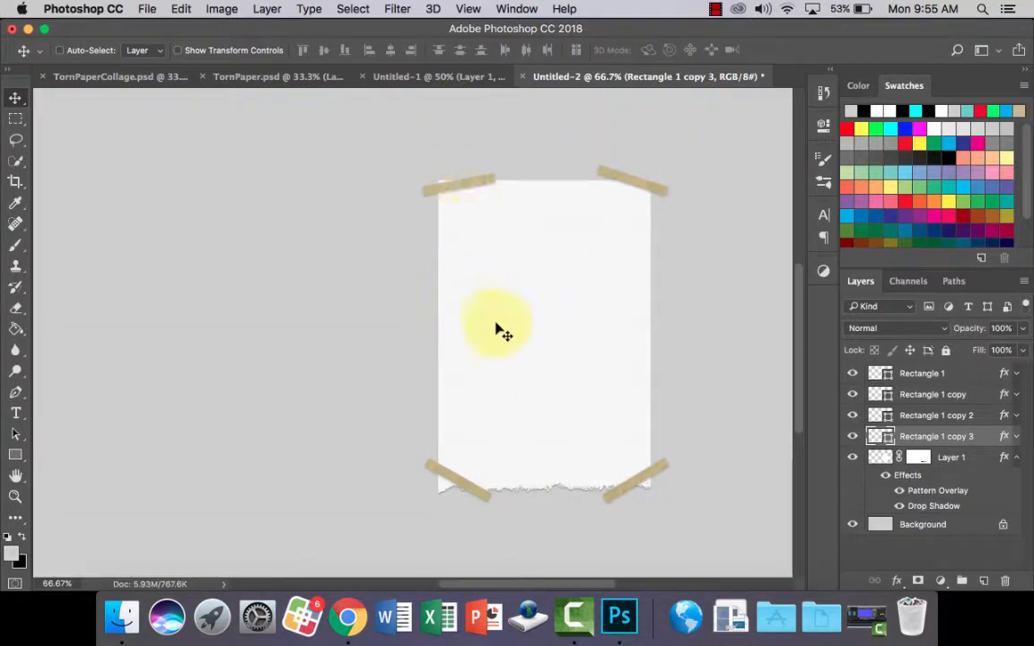
left_click(451, 79)
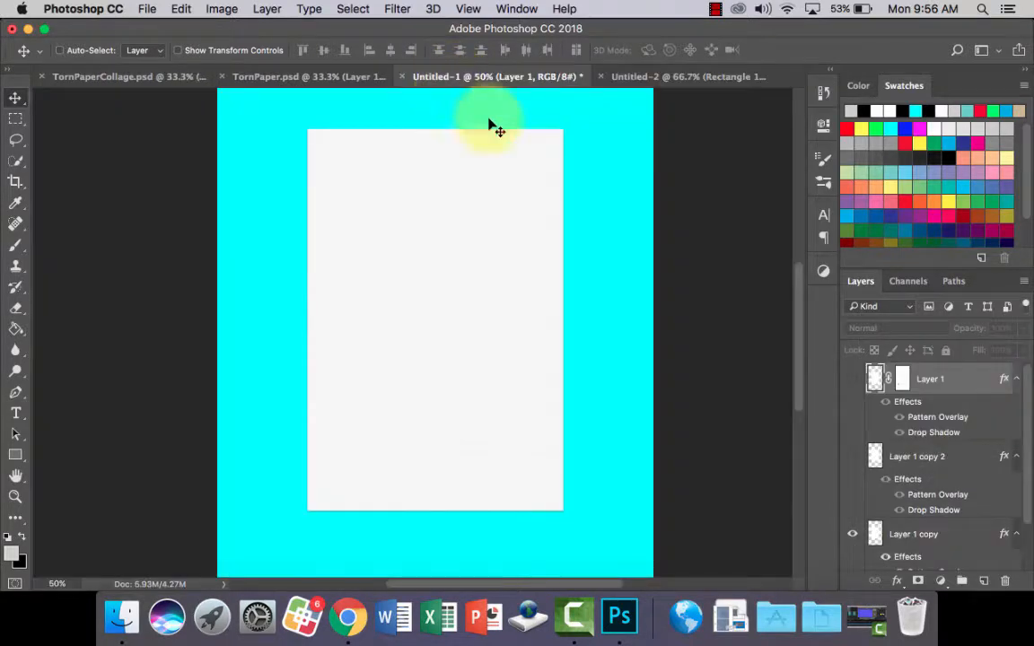
- Create a new document from the HDTV 1080p preset with width 1080 and height 1920 pixels
left_click(145, 9)
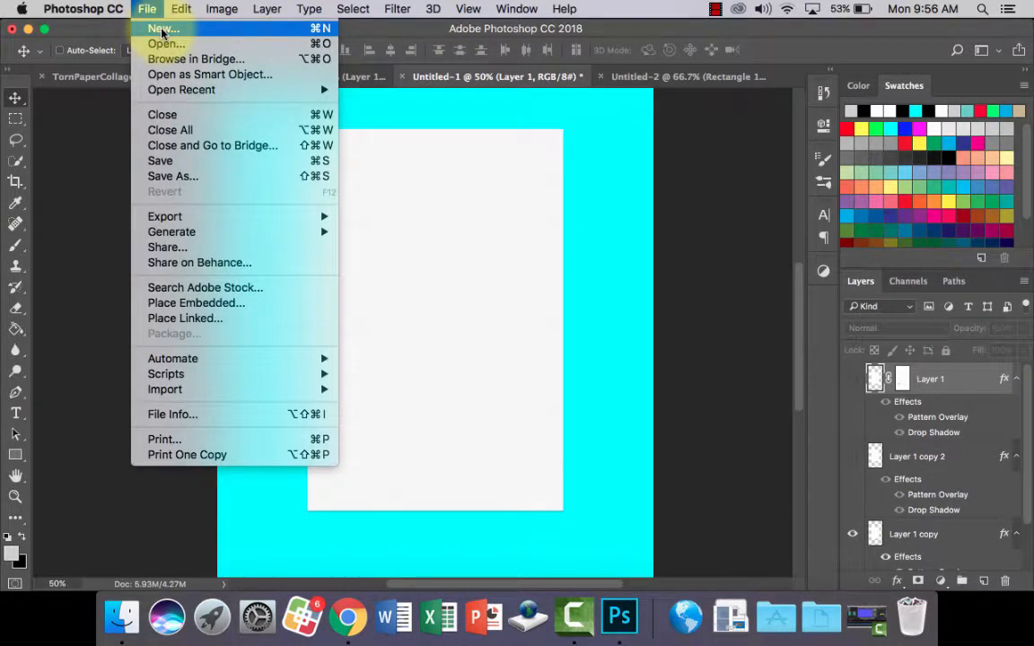
left_click(162, 31)
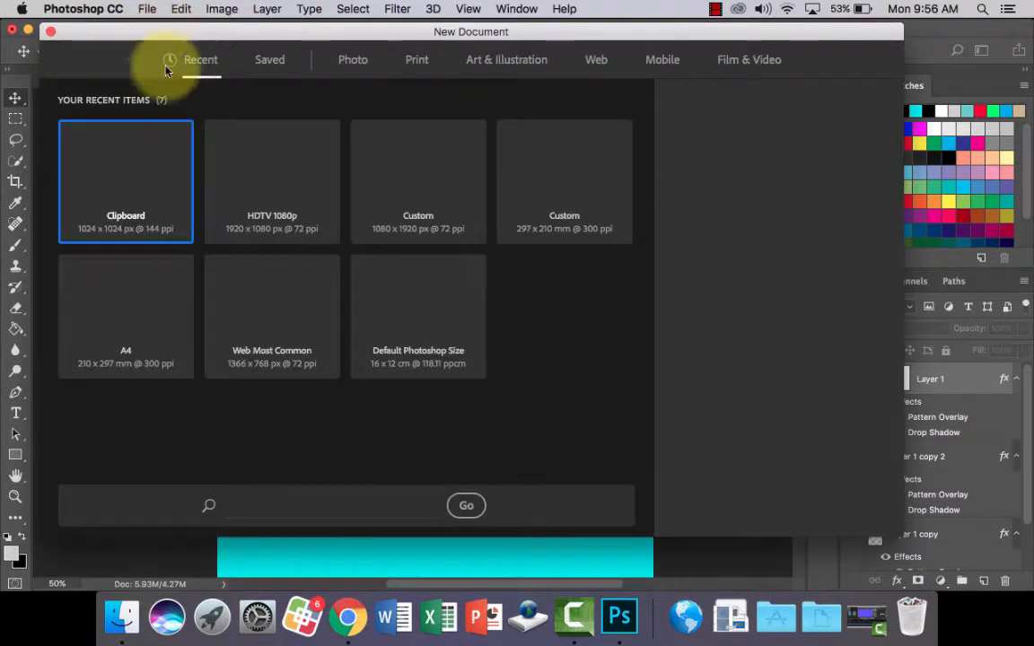
left_click(256, 175)
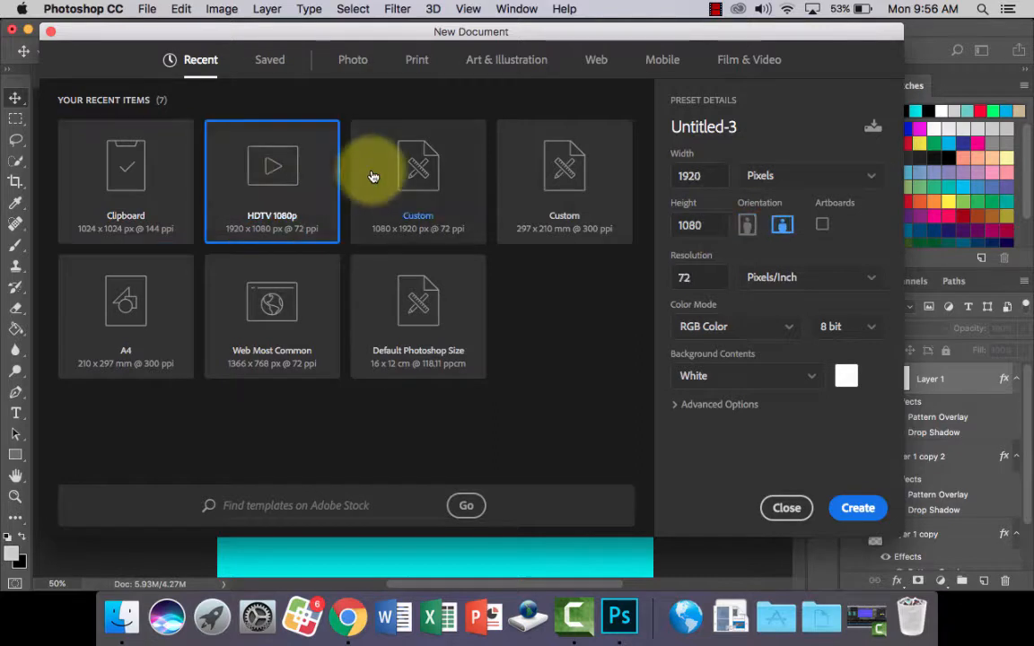
left_click(710, 172)
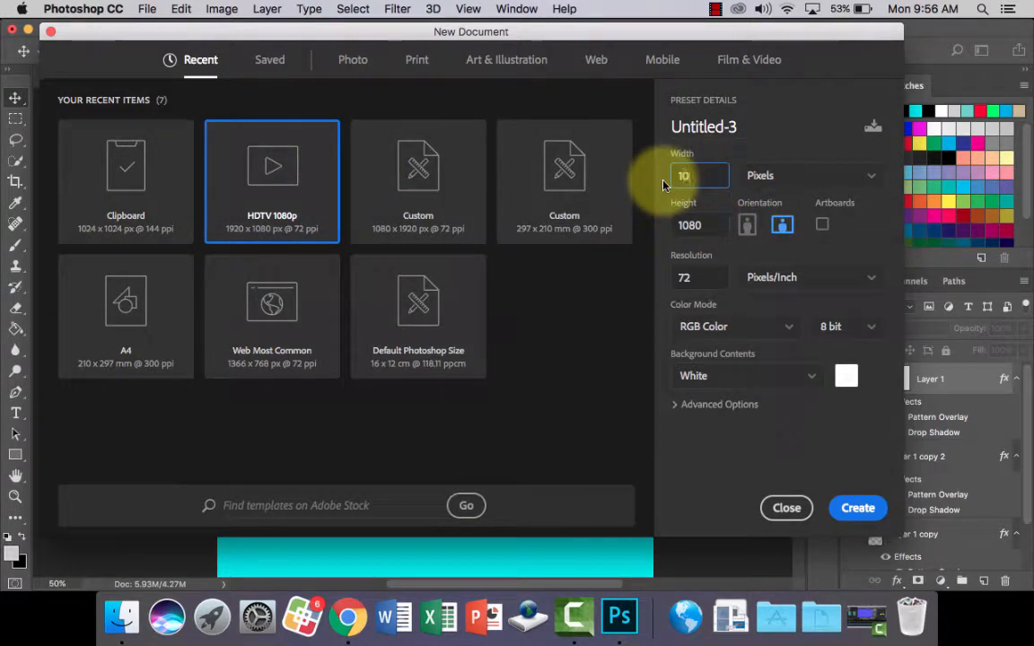
key("Tab")
type("1920")
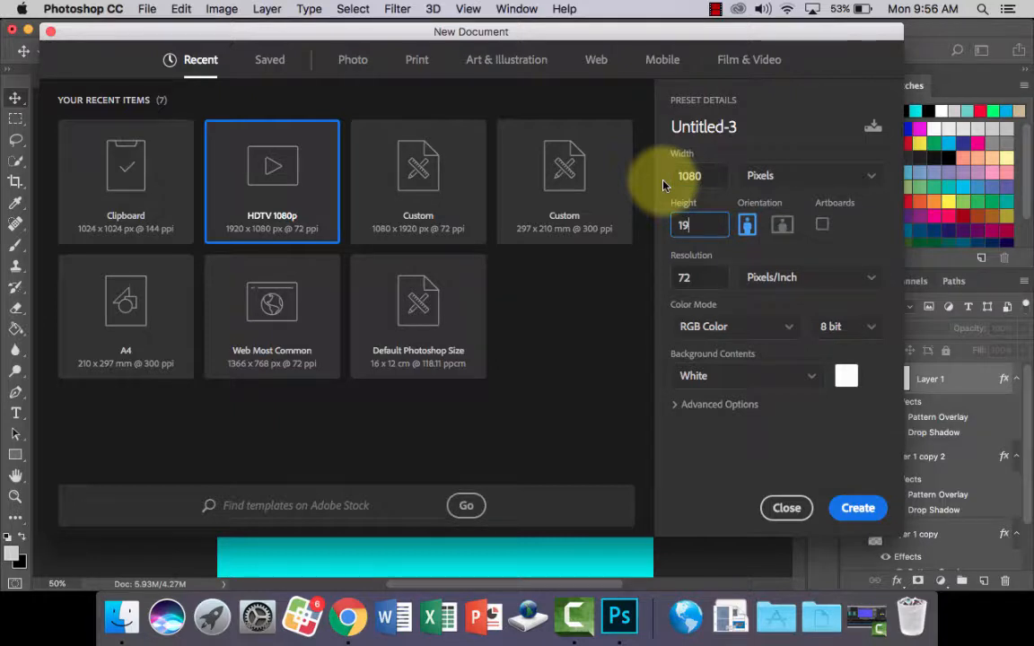
left_click(859, 509)
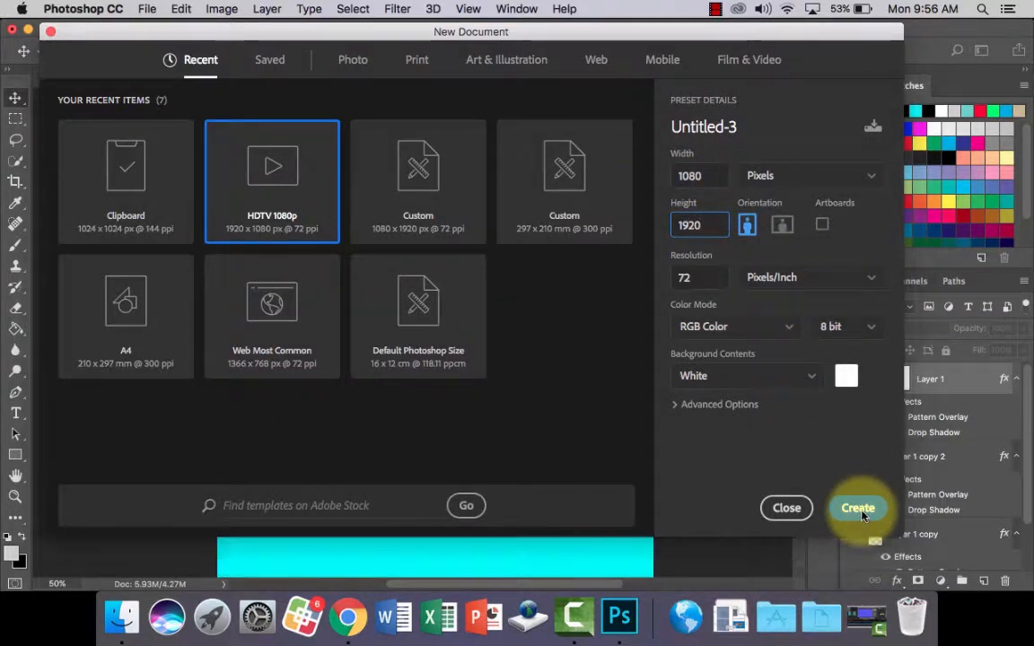
- Fill the Background layer with the light teal swatch using the Paint Bucket tool
key("super+equal")
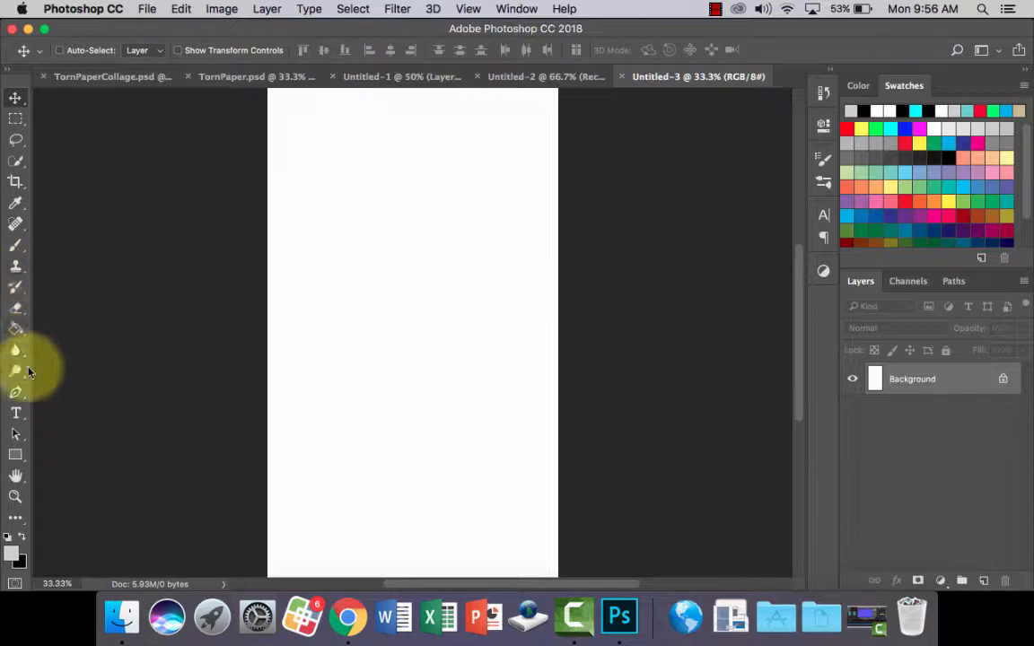
left_click(16, 329)
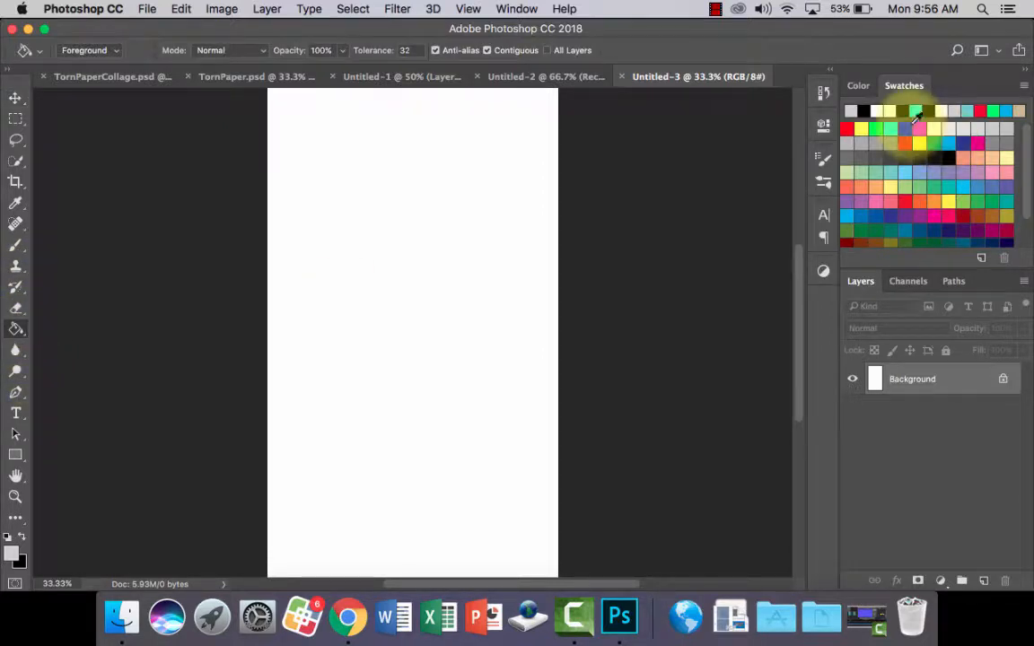
left_click(968, 112)
left_click(422, 308)
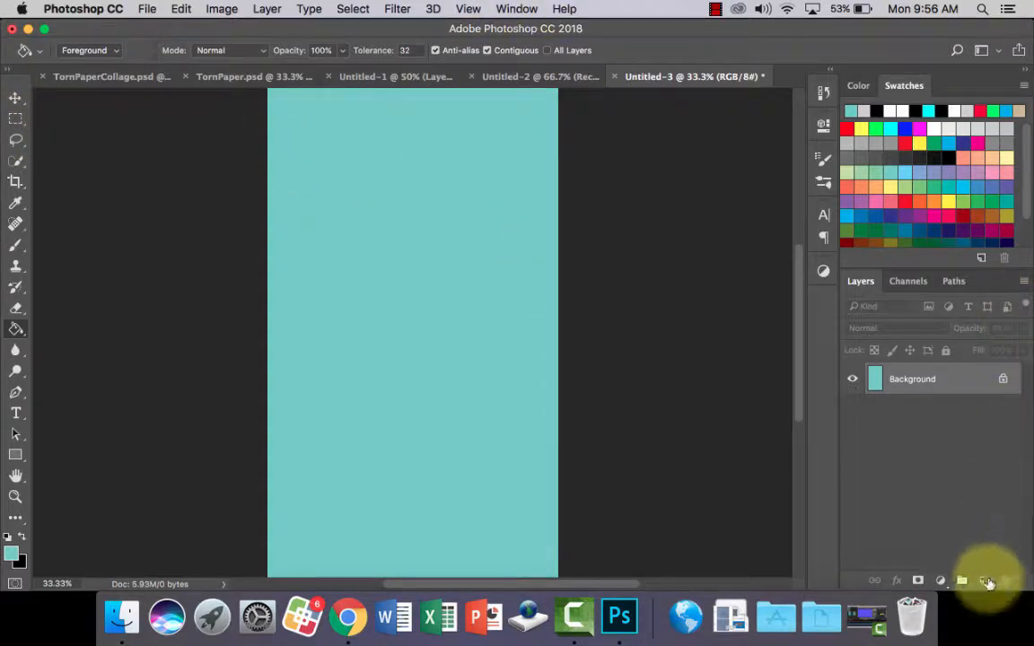
- Add a new layer and draw a tall rectangular marquee selection around the middle of the canvas
left_click(984, 580)
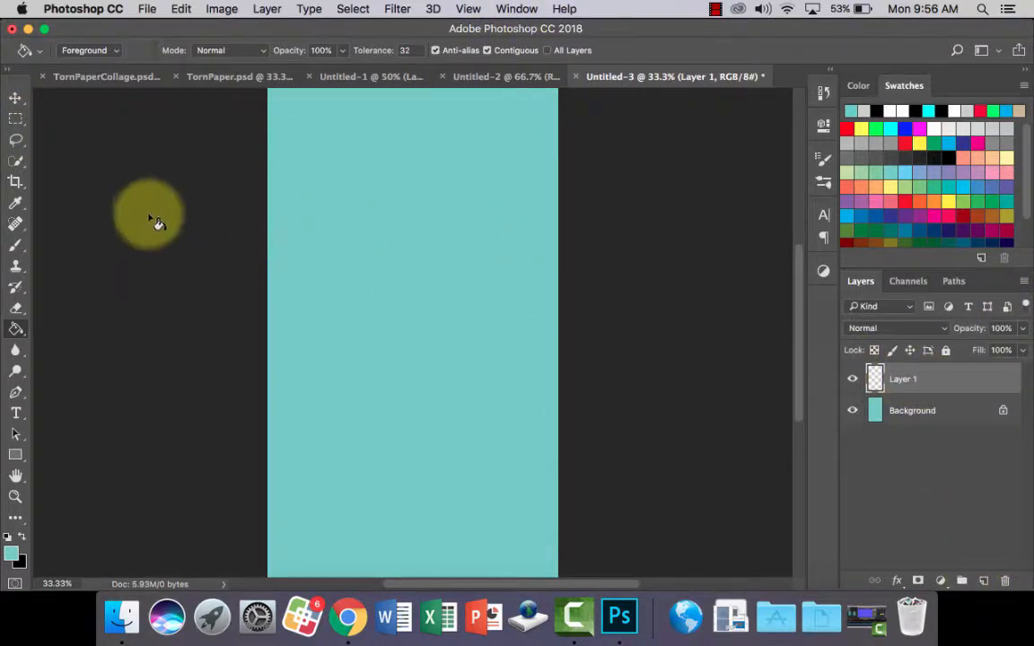
left_click(19, 119)
left_click(19, 120)
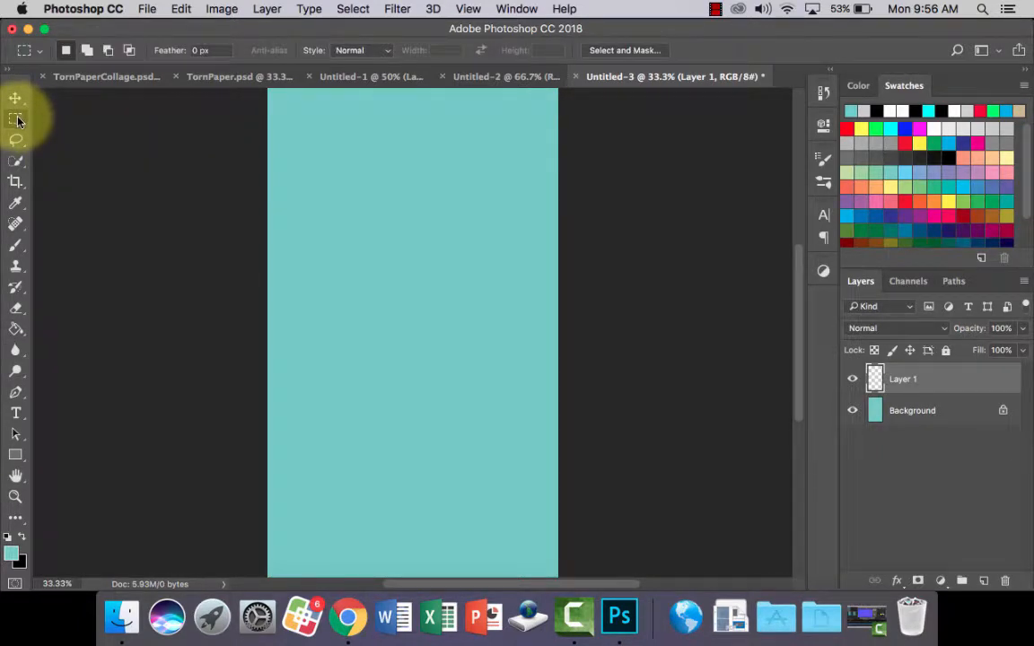
left_click(20, 121)
left_click(20, 121)
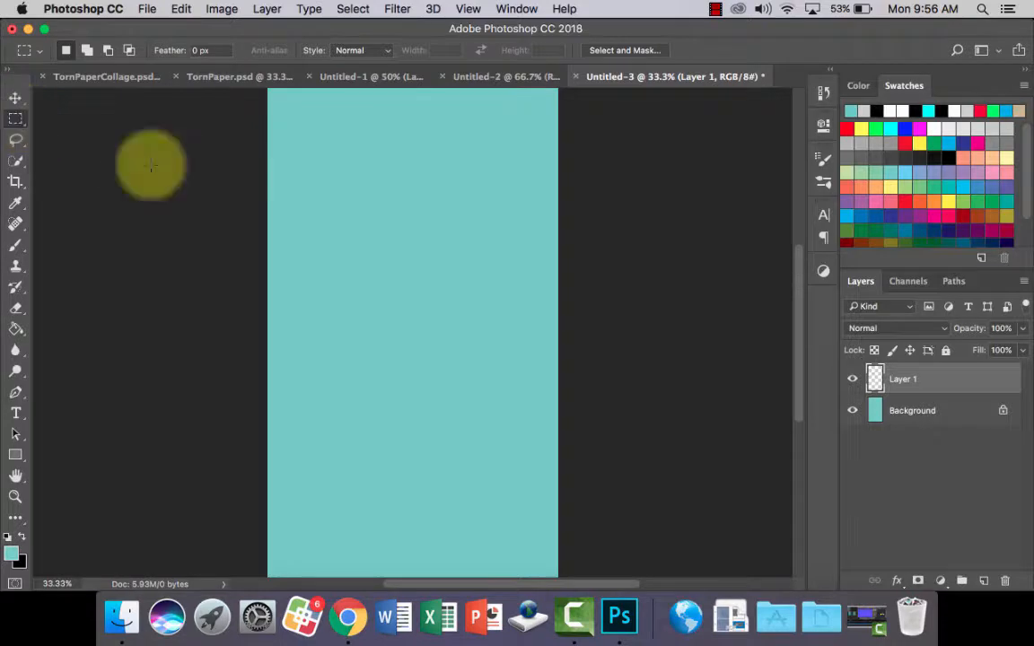
left_click_drag(320, 177, 516, 468)
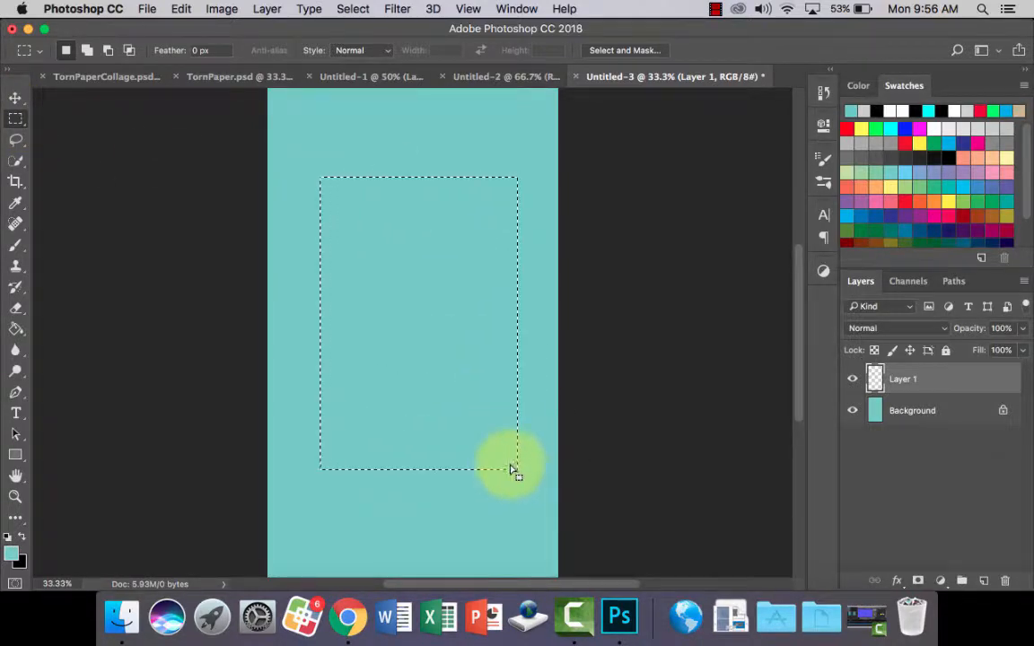
- Fill the rectangular selection on Layer 1 with white and deselect it
left_click(16, 330)
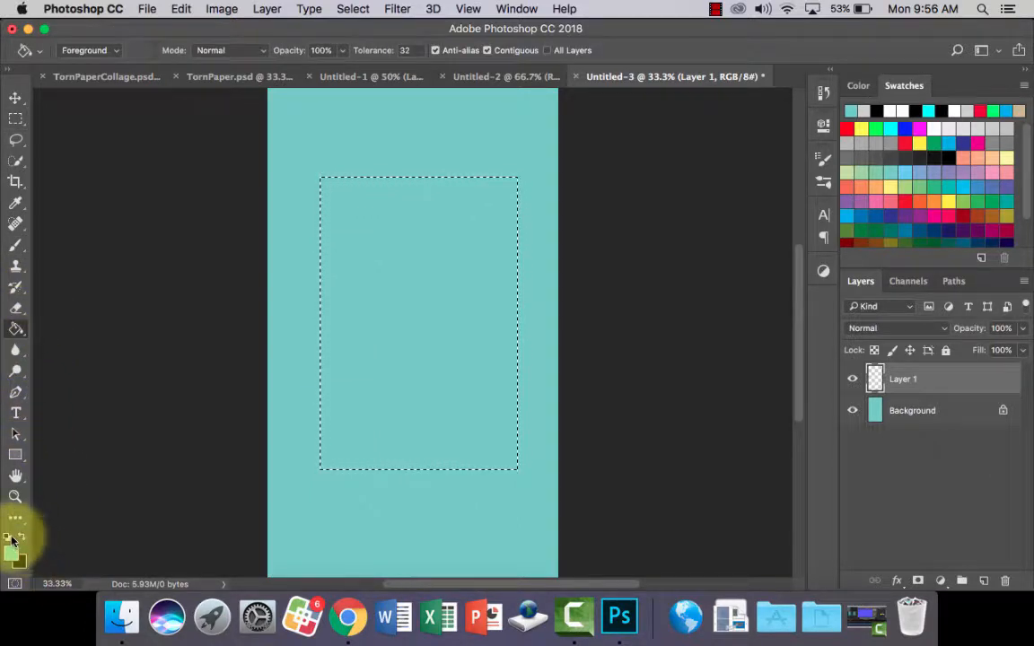
left_click(850, 111)
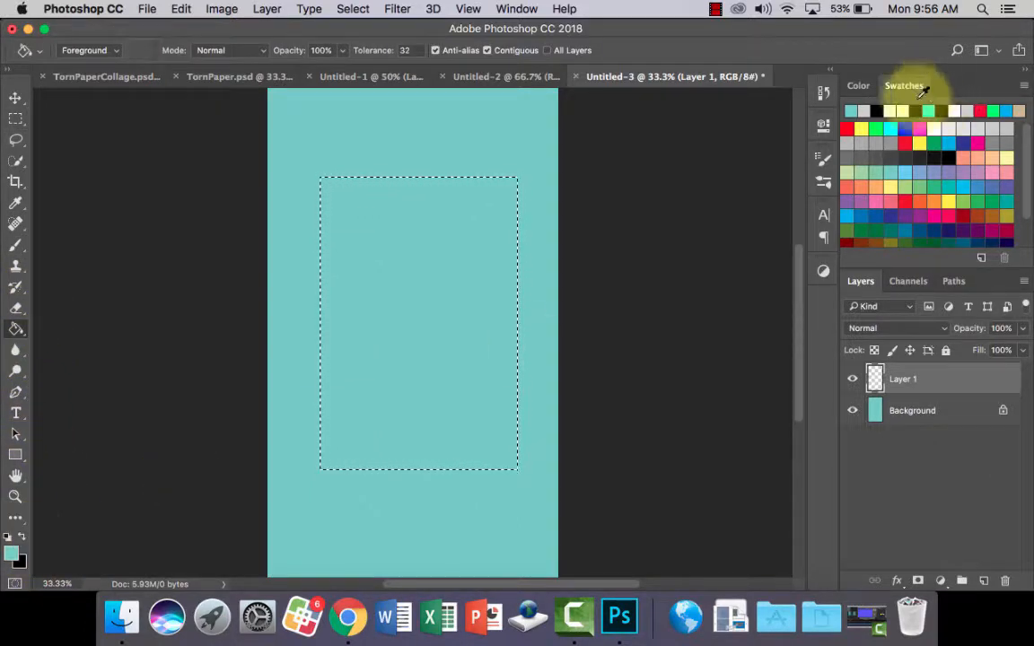
left_click(26, 541)
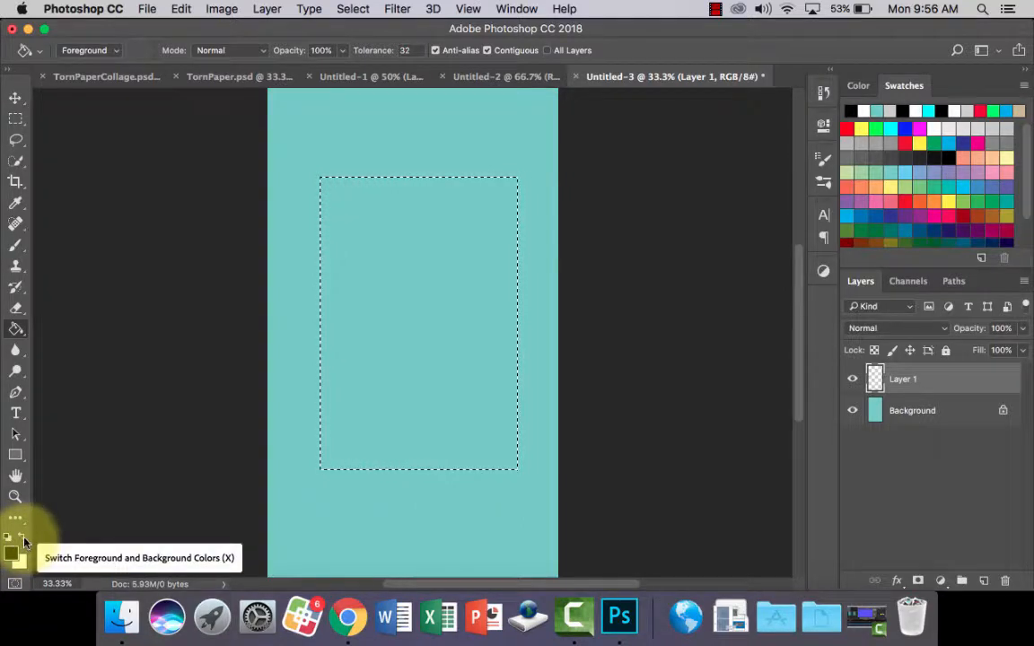
left_click(11, 536)
left_click(461, 254)
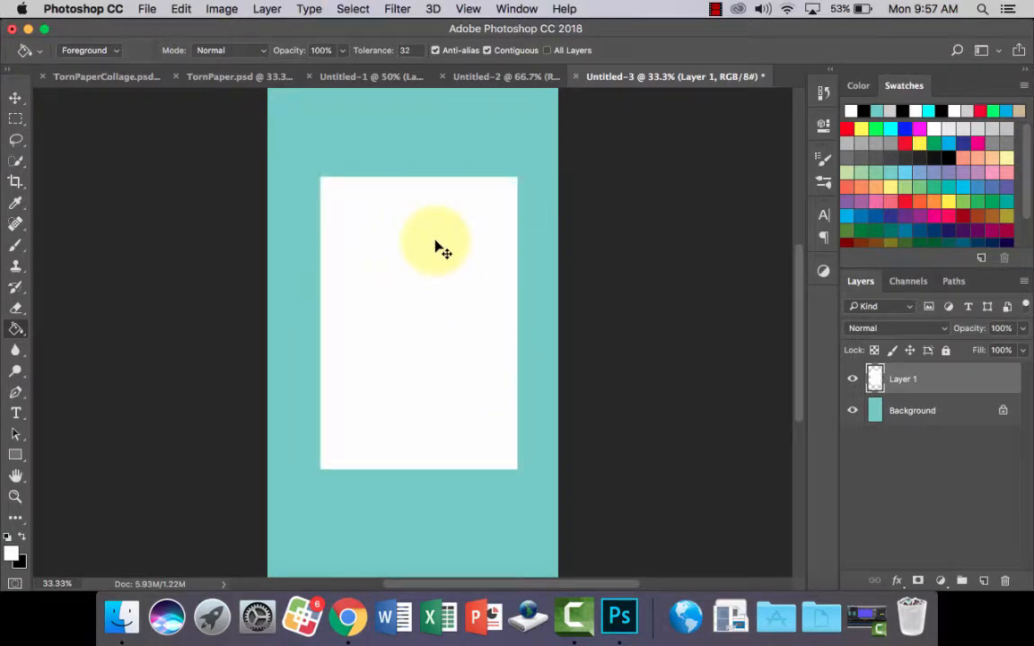
- Add a Pattern Overlay style to Layer 1 and append the Grayscale Paper patterns to the pattern picker
key("super+equal")
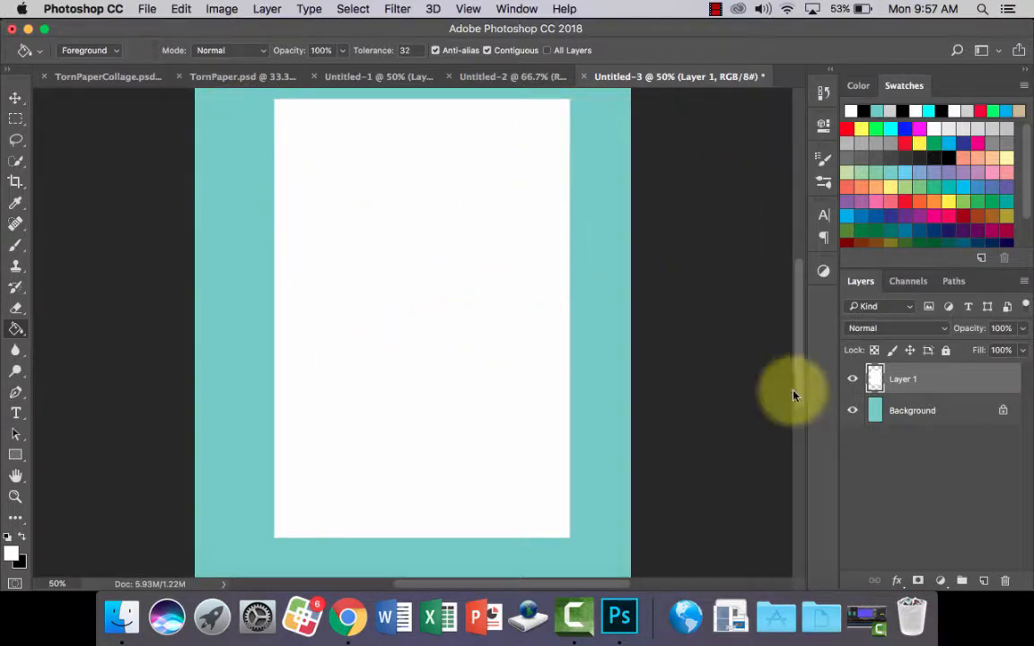
left_click(900, 583)
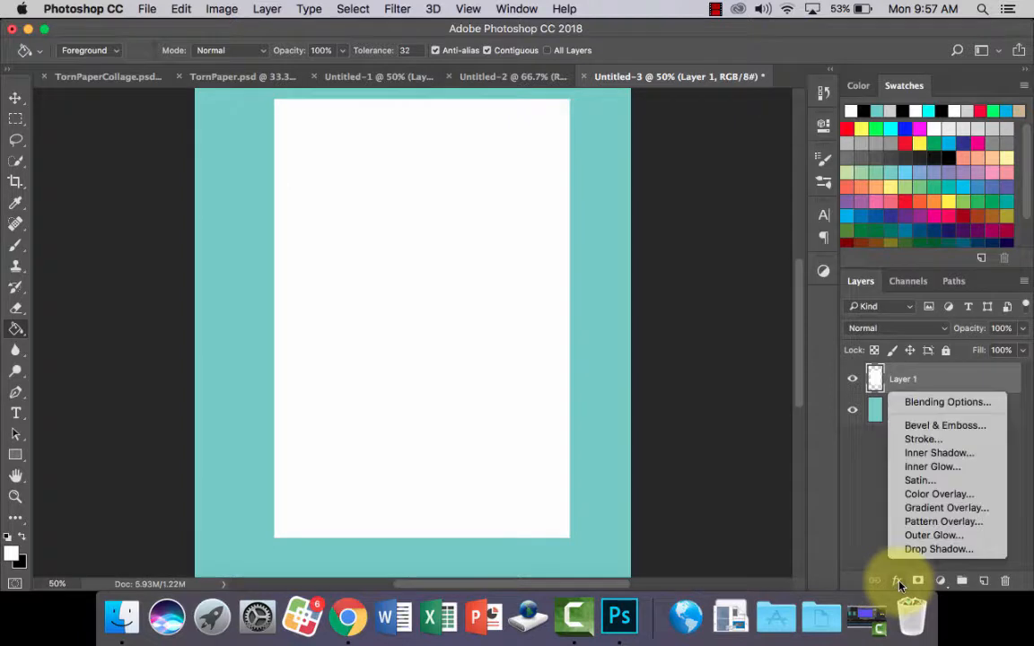
left_click(942, 524)
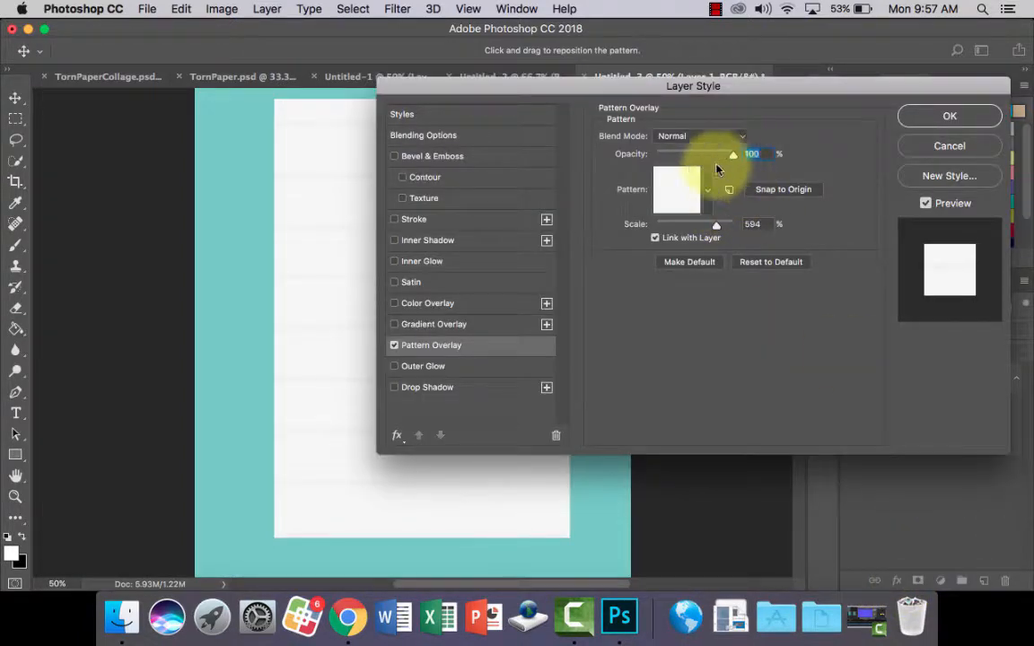
left_click(709, 192)
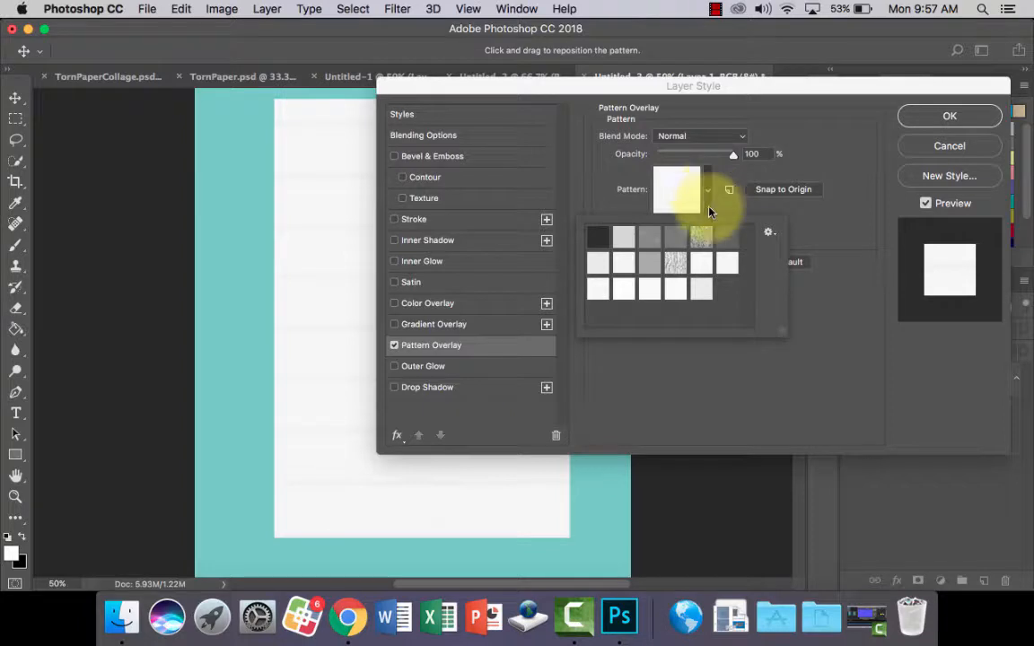
left_click(768, 232)
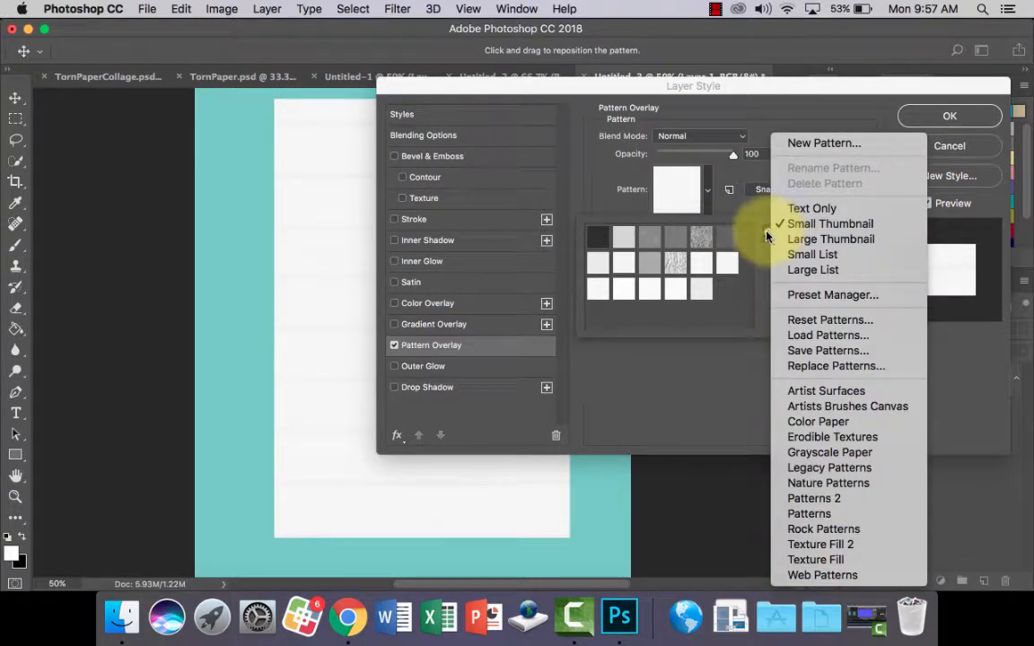
left_click(848, 455)
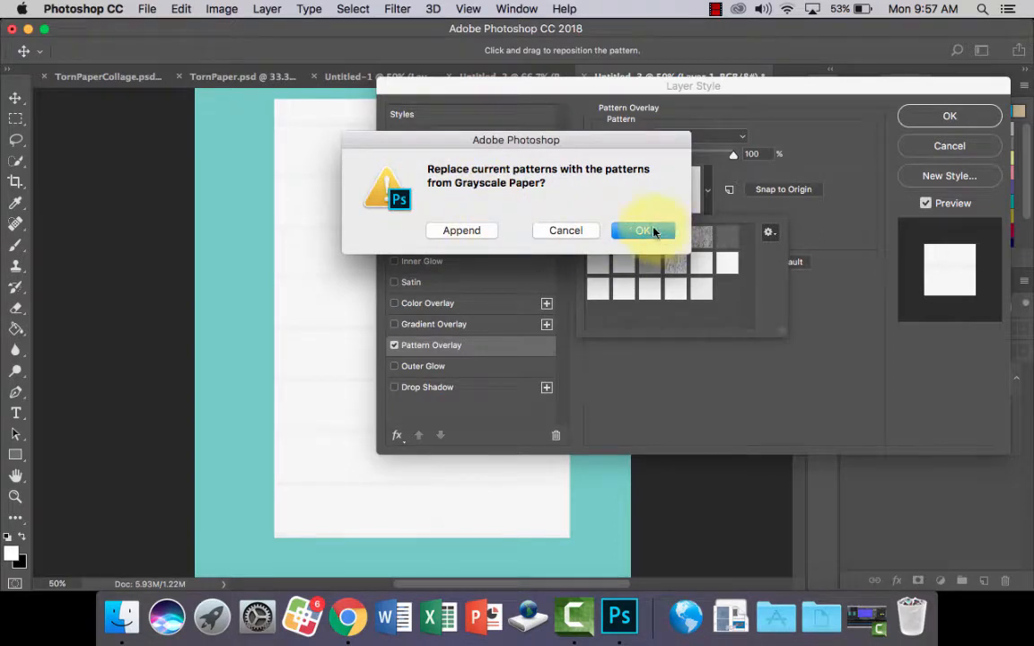
left_click(639, 233)
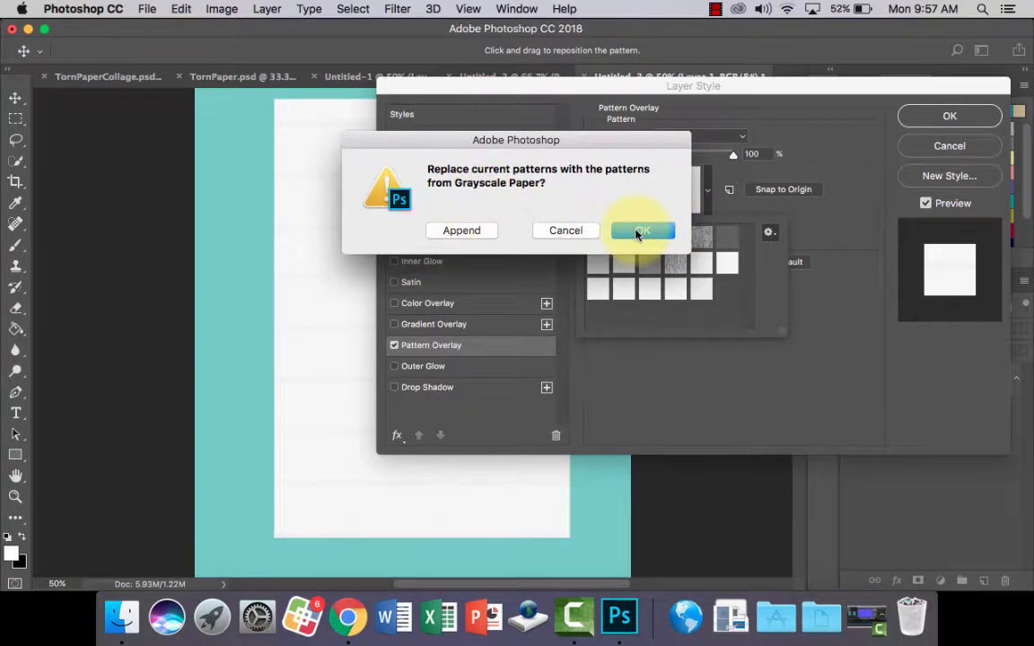
left_click(461, 231)
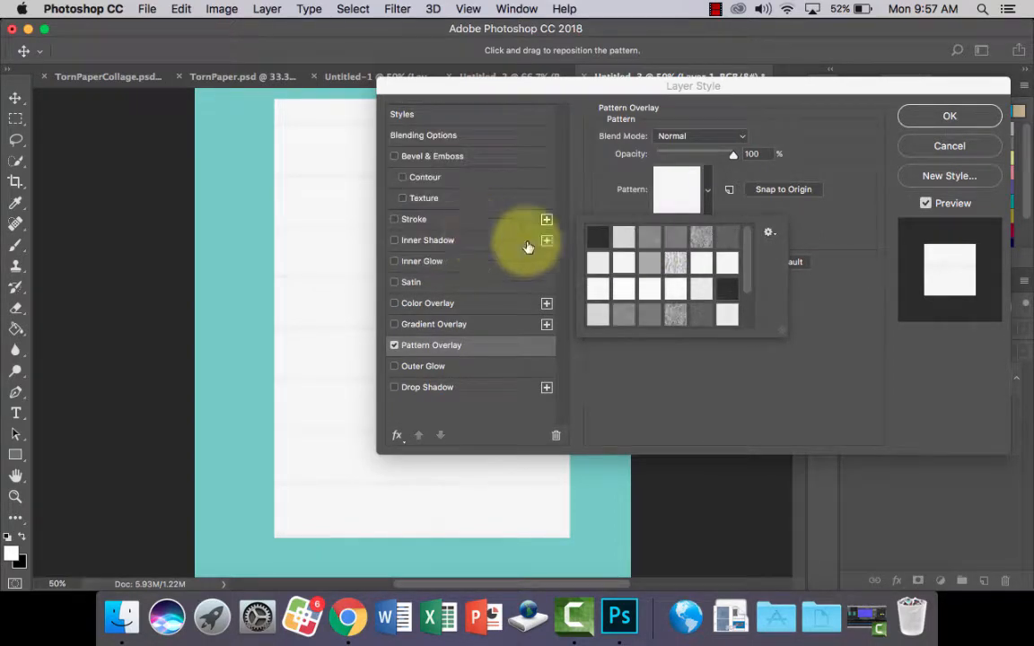
- Replace the current patterns in the picker with the Grayscale Paper set
left_click(767, 235)
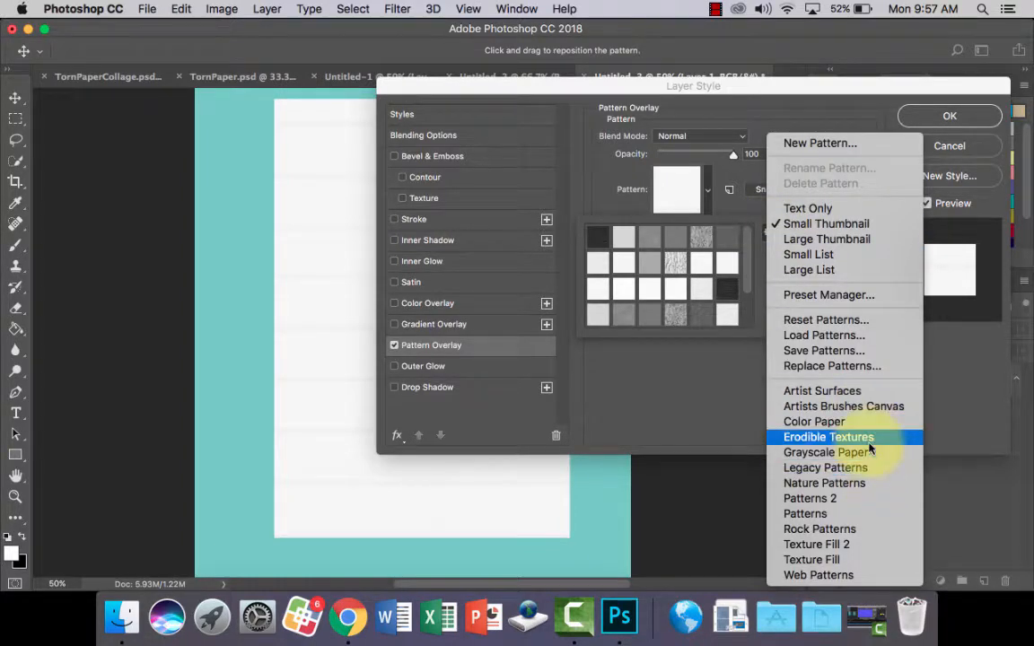
left_click(860, 452)
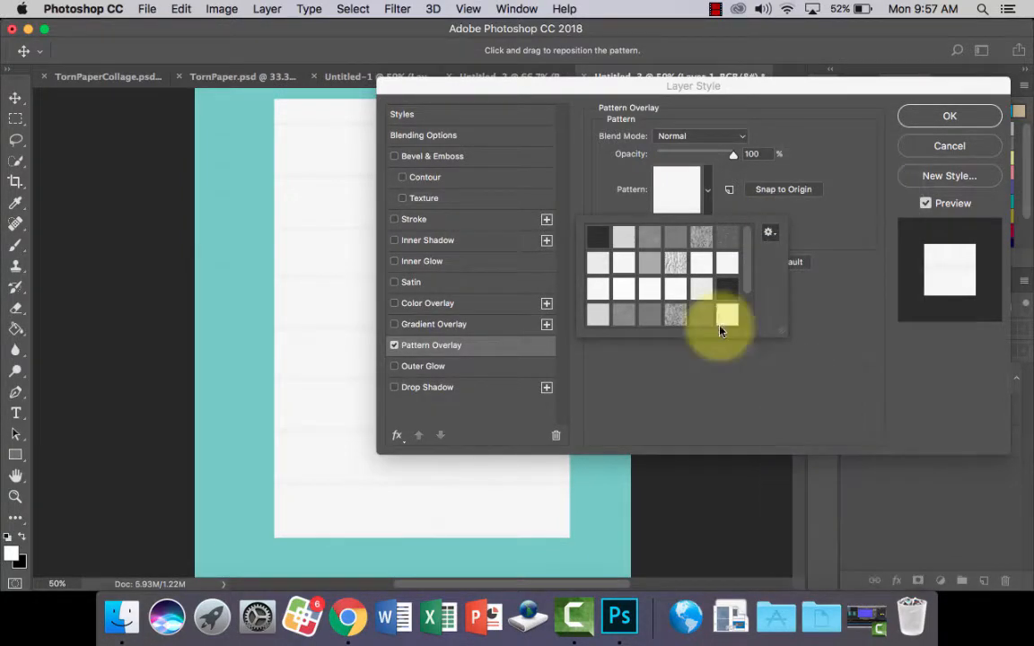
left_click(626, 232)
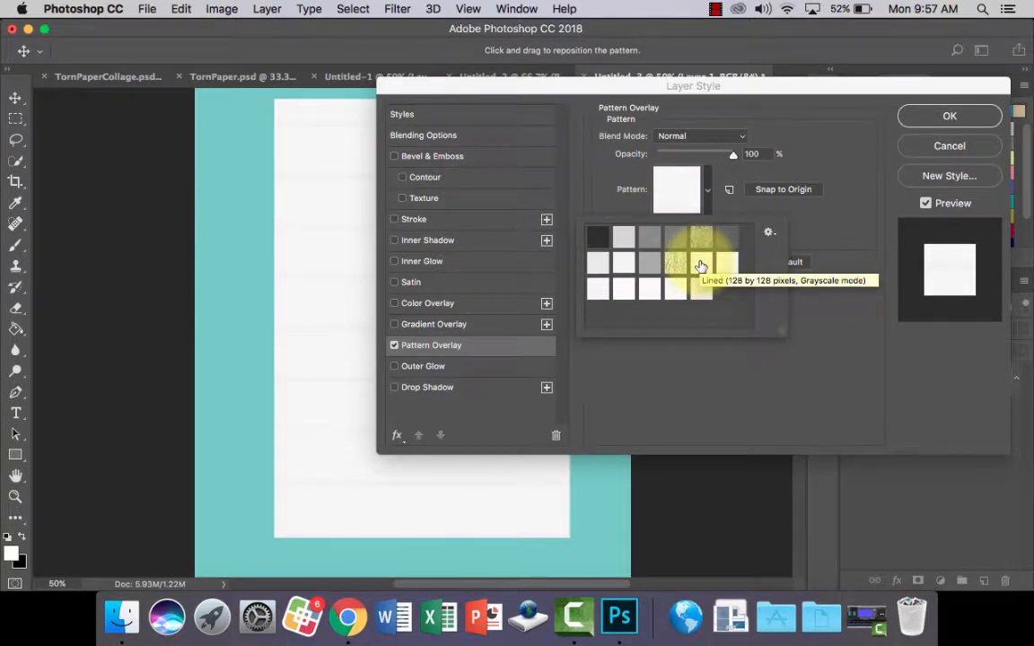
- Try several paper patterns, choose the Lined pattern for the overlay, and set its scale to about 478%
left_click(701, 288)
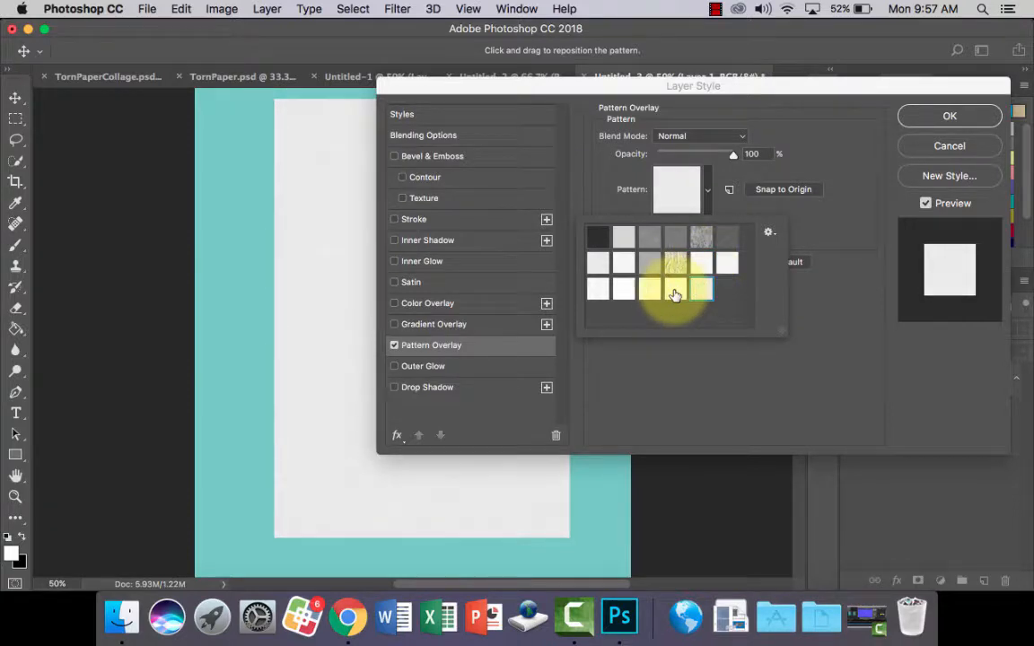
left_click(675, 295)
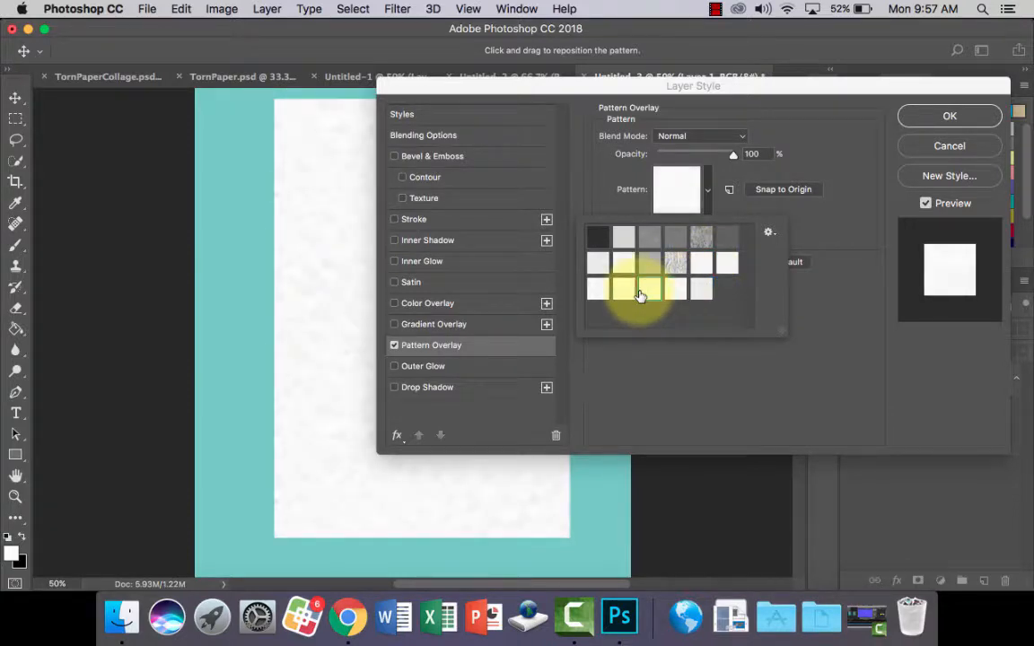
left_click(700, 288)
left_click(704, 263)
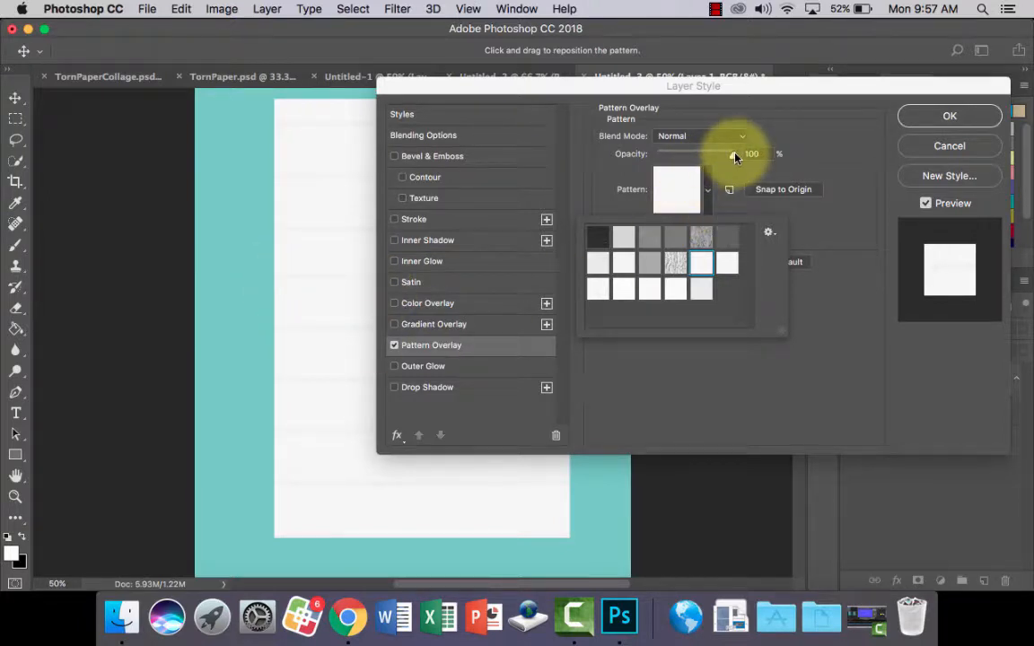
left_click(709, 189)
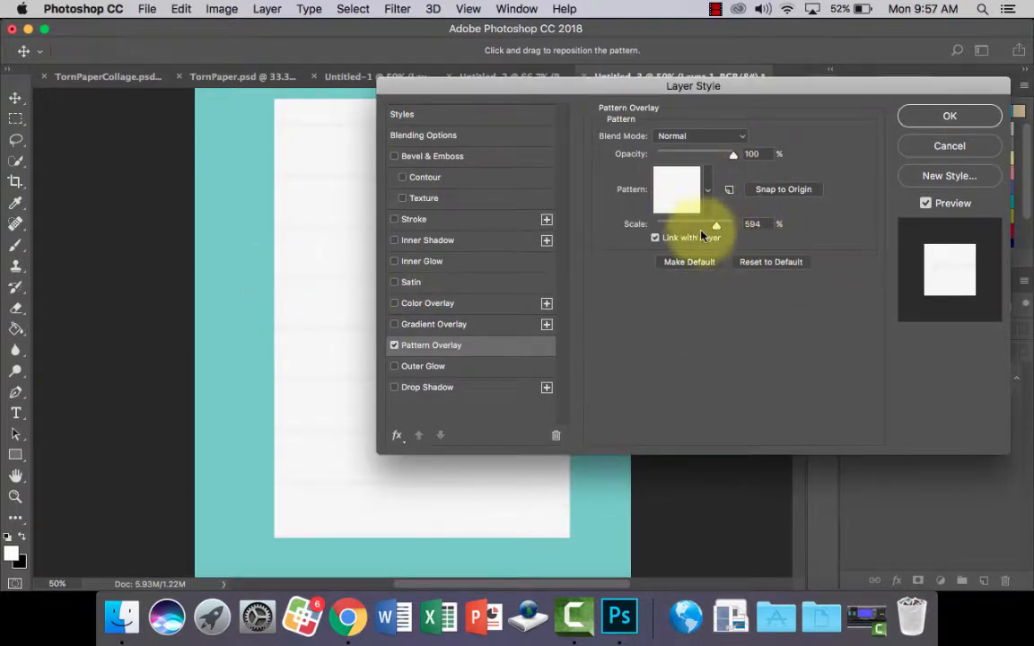
mouse_move(703, 231)
left_mouse_down()
mouse_move(743, 230)
mouse_move(695, 231)
left_mouse_up()
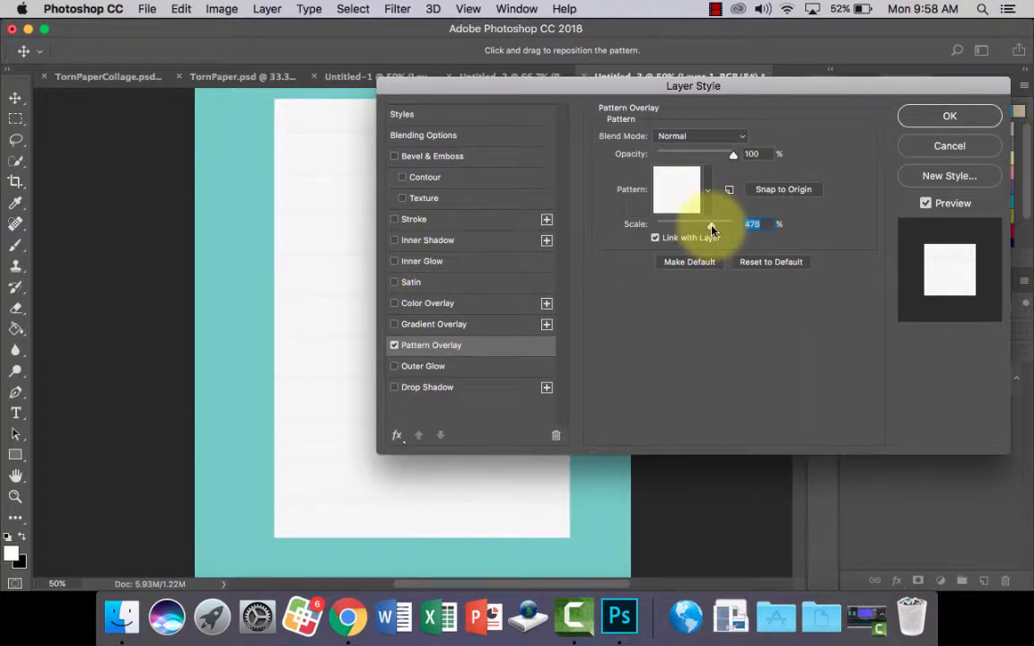
- Reduce the Pattern Overlay scale on Layer 1 to about 101% and apply the layer style
left_click_drag(709, 224, 692, 230)
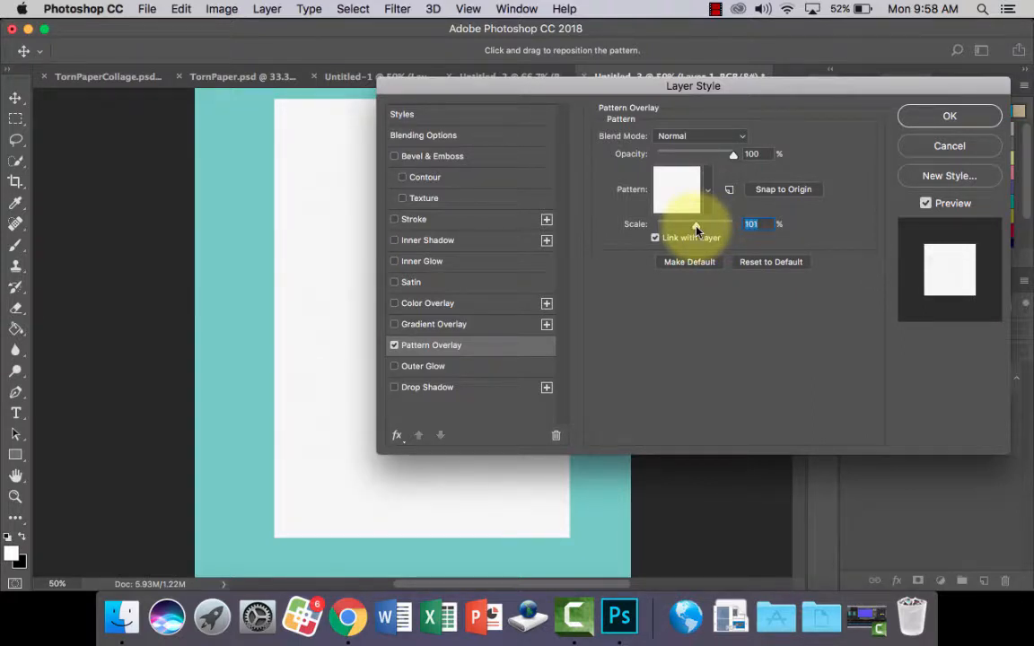
left_click(934, 117)
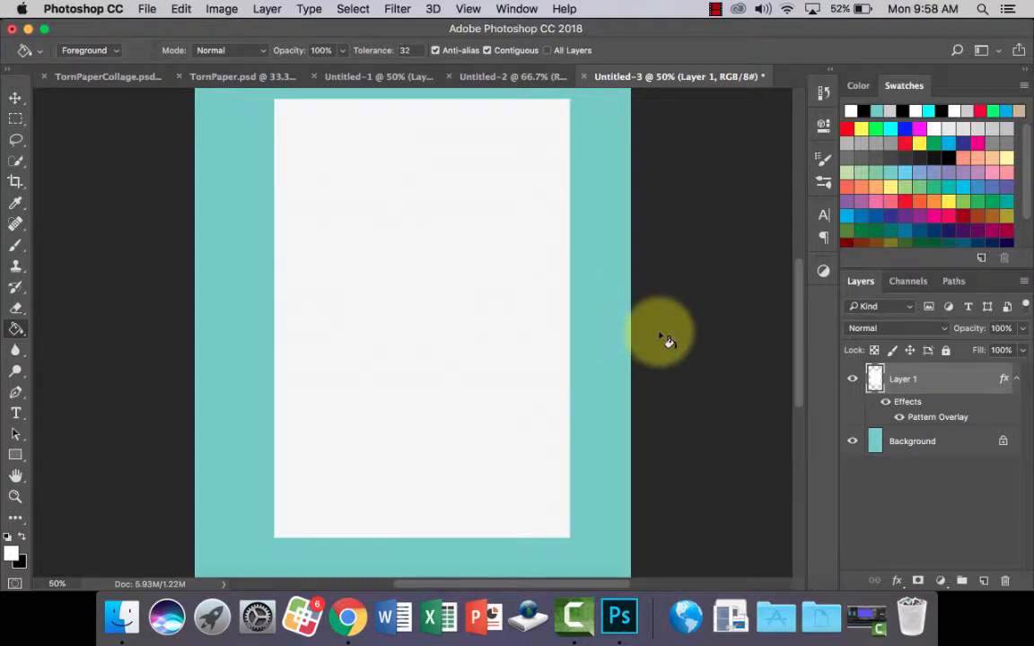
- Add a Drop Shadow style to Layer 1 with 35% opacity, 90° angle, 2 px distance and 2 px size
scroll(661, 336, "up", 1)
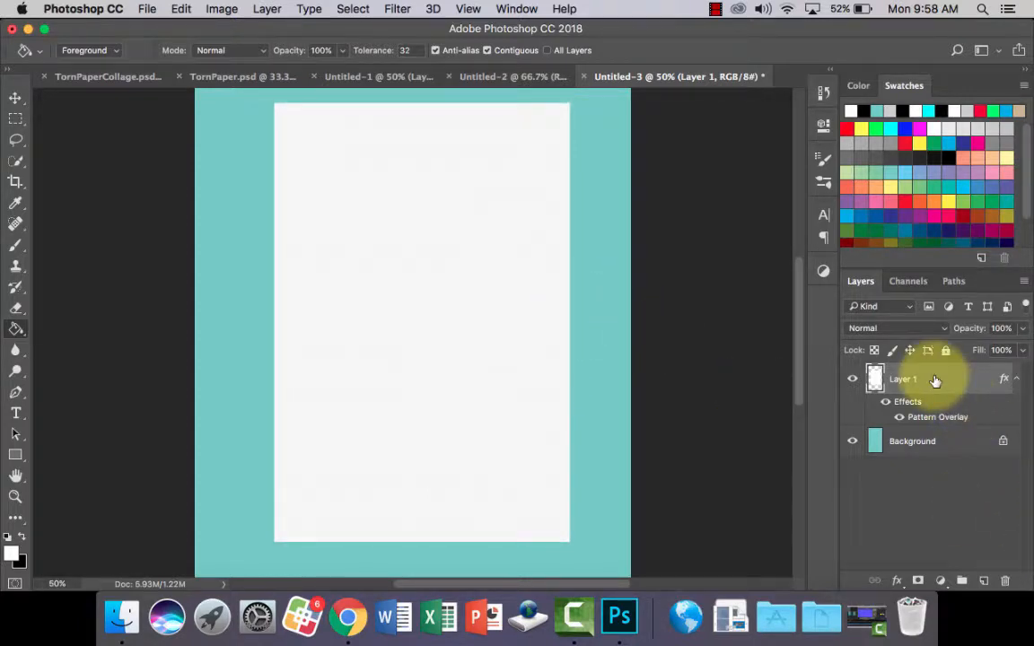
left_click(896, 582)
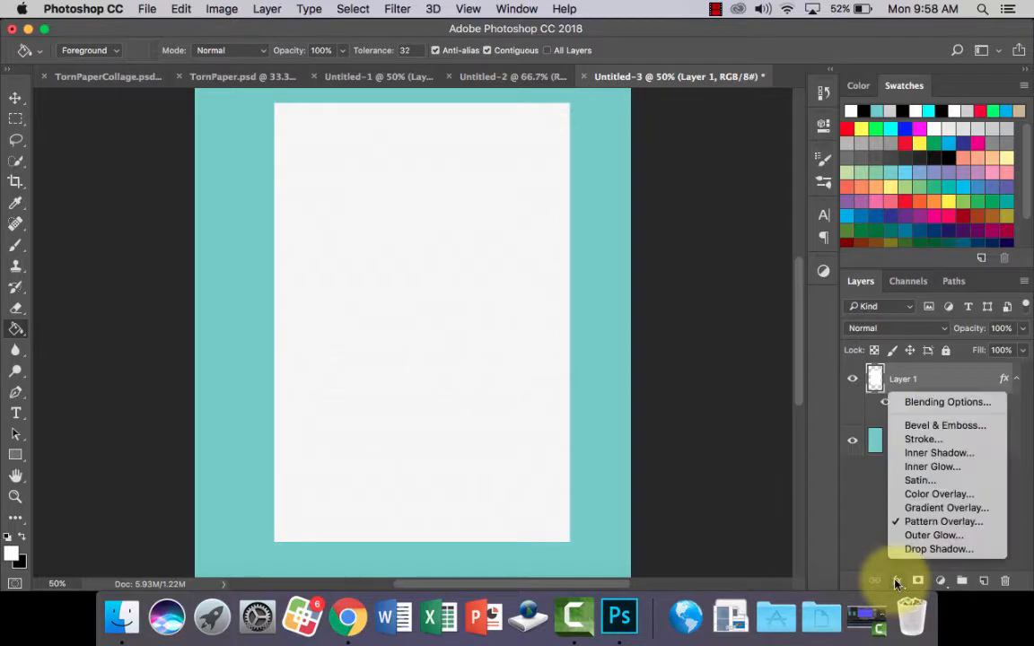
left_click(907, 547)
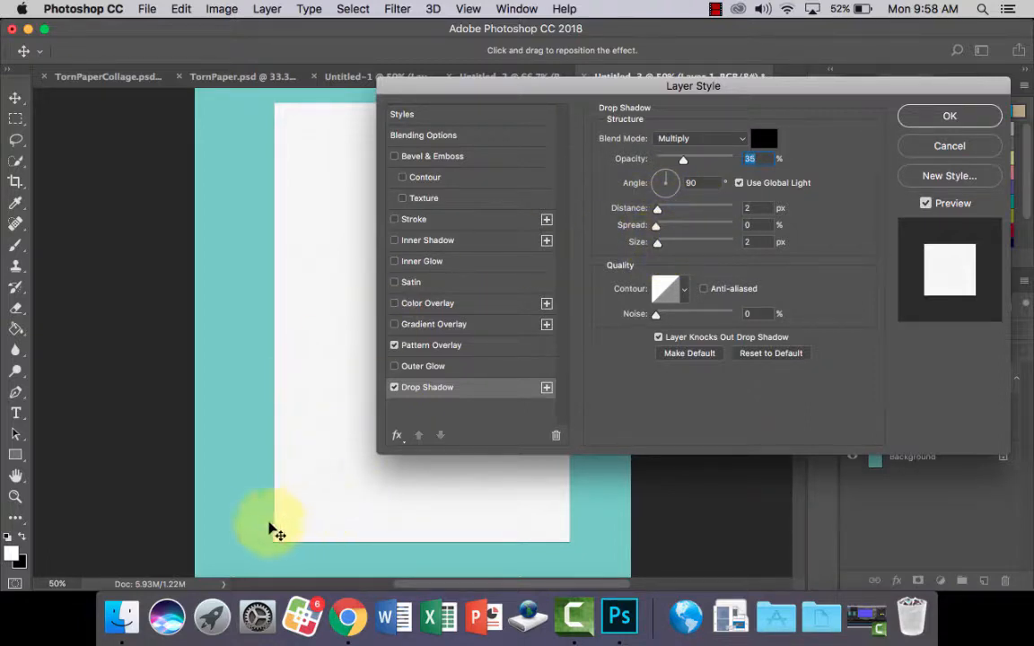
left_click(950, 118)
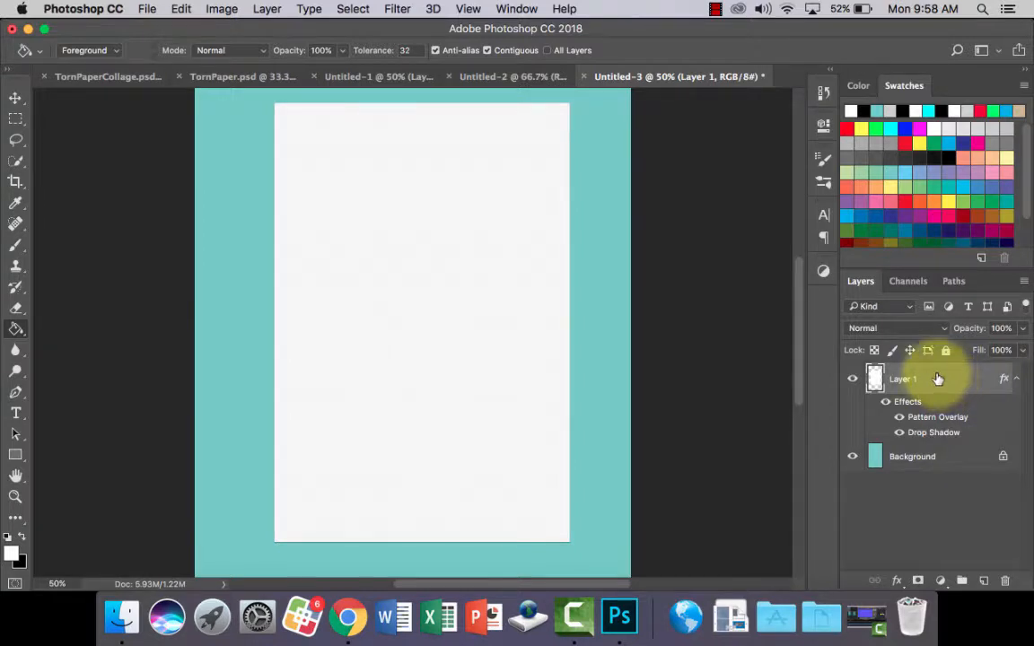
- Duplicate Layer 1 directly beneath itself and hide the copy
left_click_drag(937, 379, 923, 453)
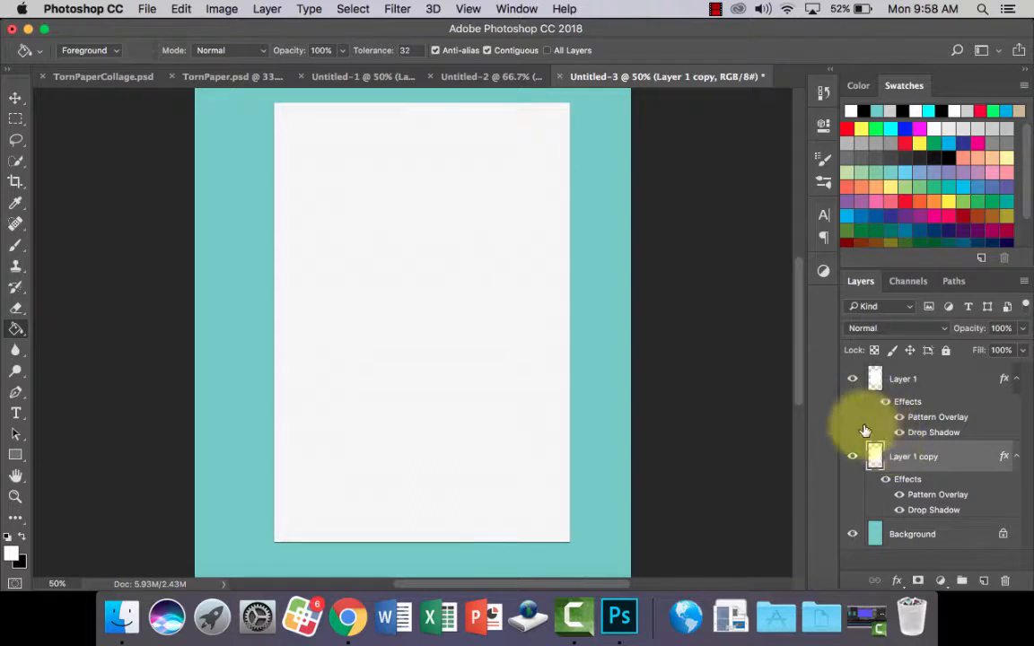
left_click(853, 458)
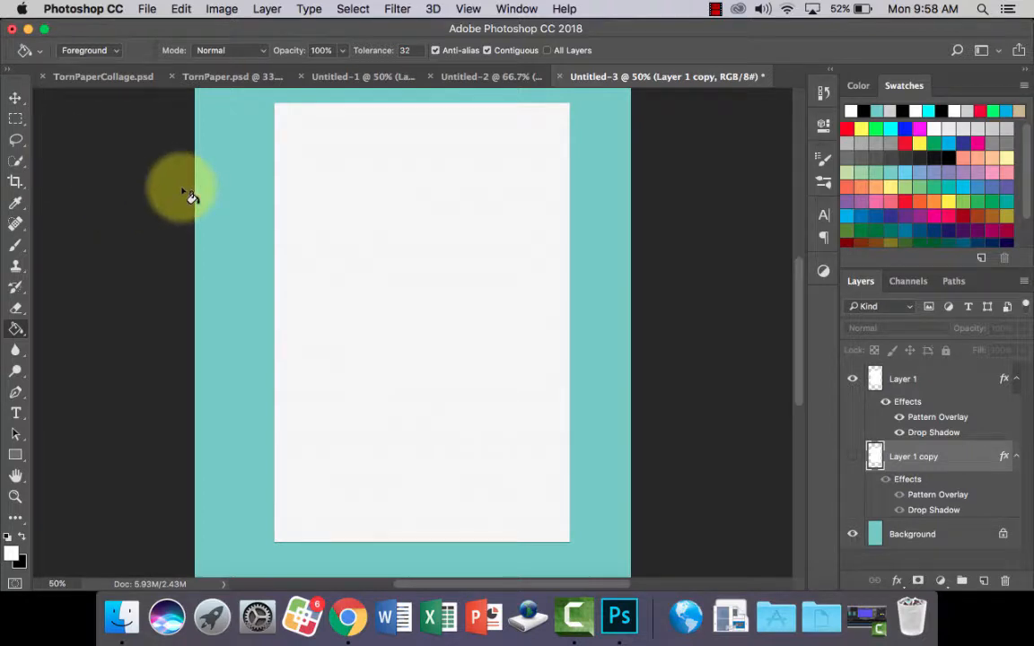
- Draw a freehand Lasso selection with a jagged, torn-looking line just above the sheet's bottom edge, looping around beneath it
key("super+1")
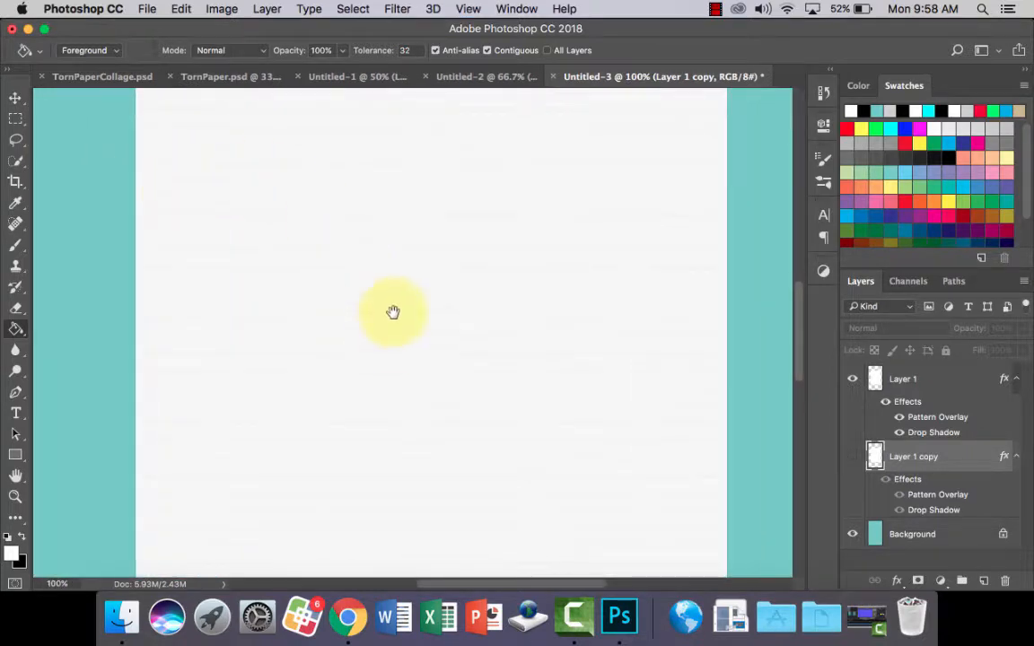
scroll(393, 312, "down", 5)
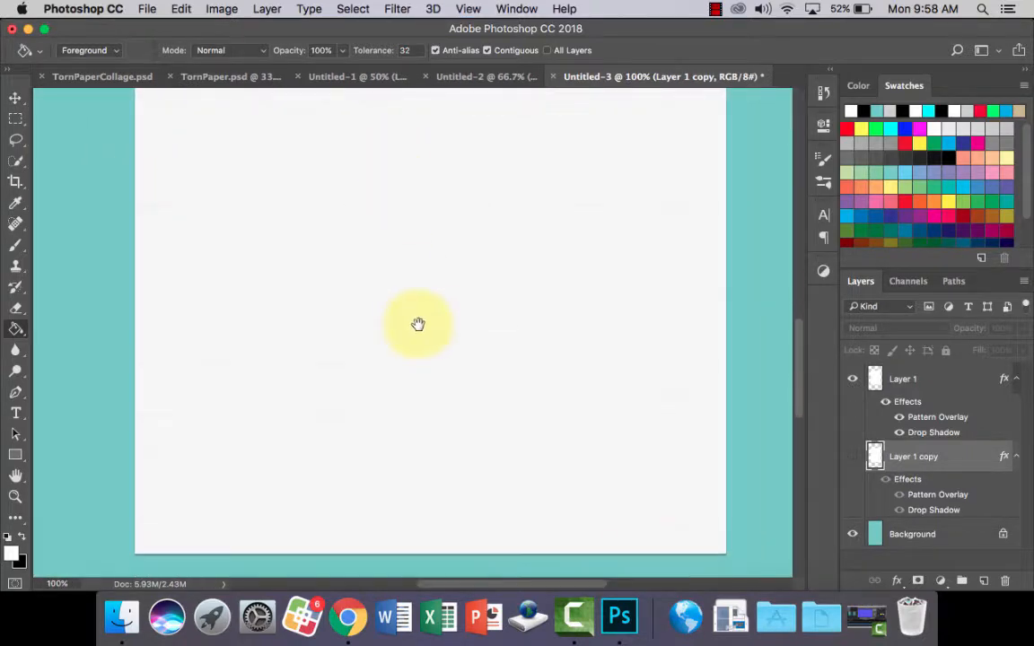
left_click(22, 147)
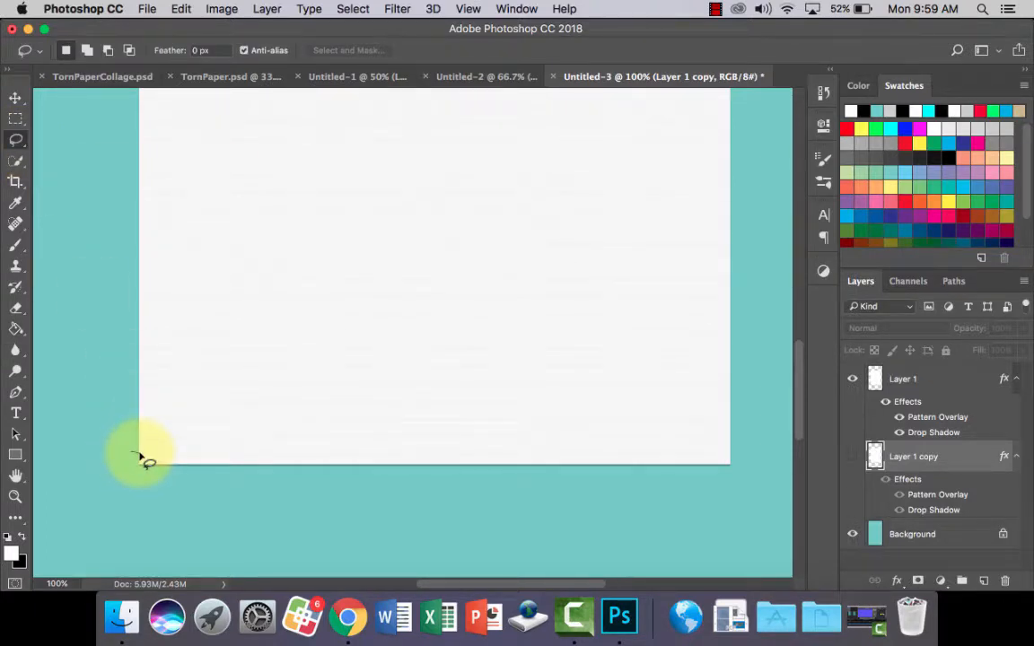
mouse_move(132, 453)
left_mouse_down()
mouse_move(163, 442)
mouse_move(404, 435)
mouse_move(446, 448)
mouse_move(589, 454)
mouse_move(612, 434)
mouse_move(643, 450)
mouse_move(750, 444)
mouse_move(755, 525)
mouse_move(598, 537)
mouse_move(198, 508)
mouse_move(104, 497)
mouse_move(135, 460)
left_mouse_up()
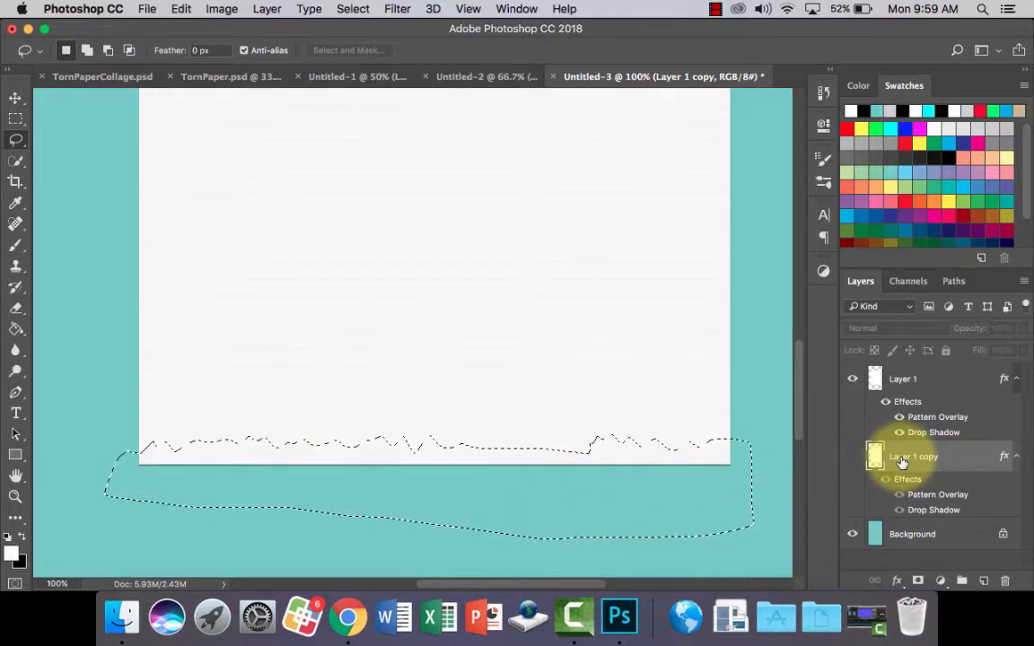
left_click(823, 93)
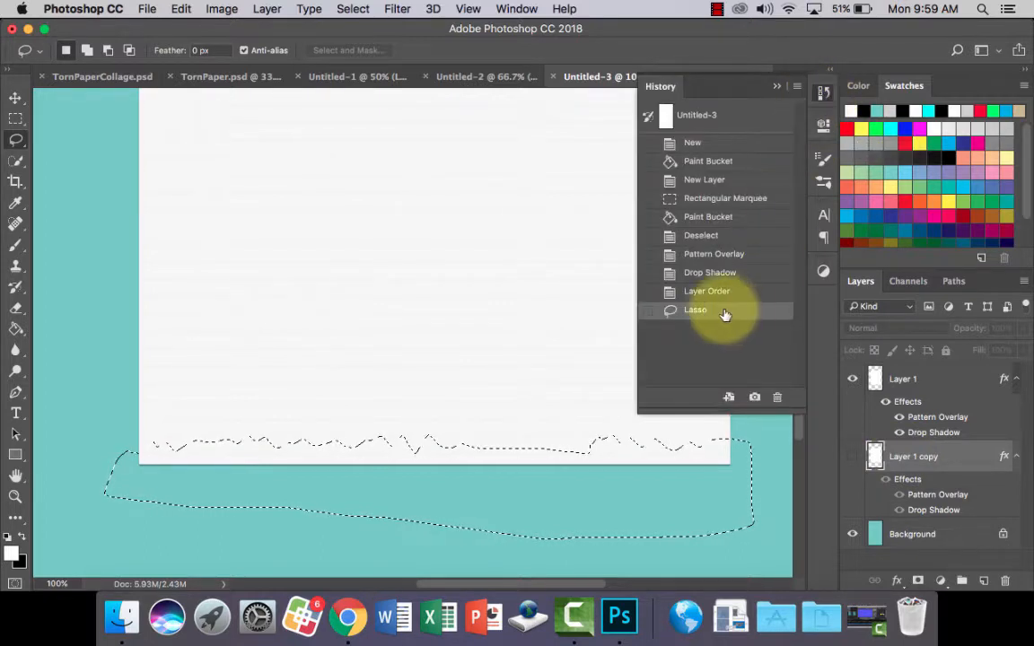
left_click(824, 90)
- Delete the lassoed strip from the bottom of the sheet on Layer 1 and clear the selection
left_click(912, 376)
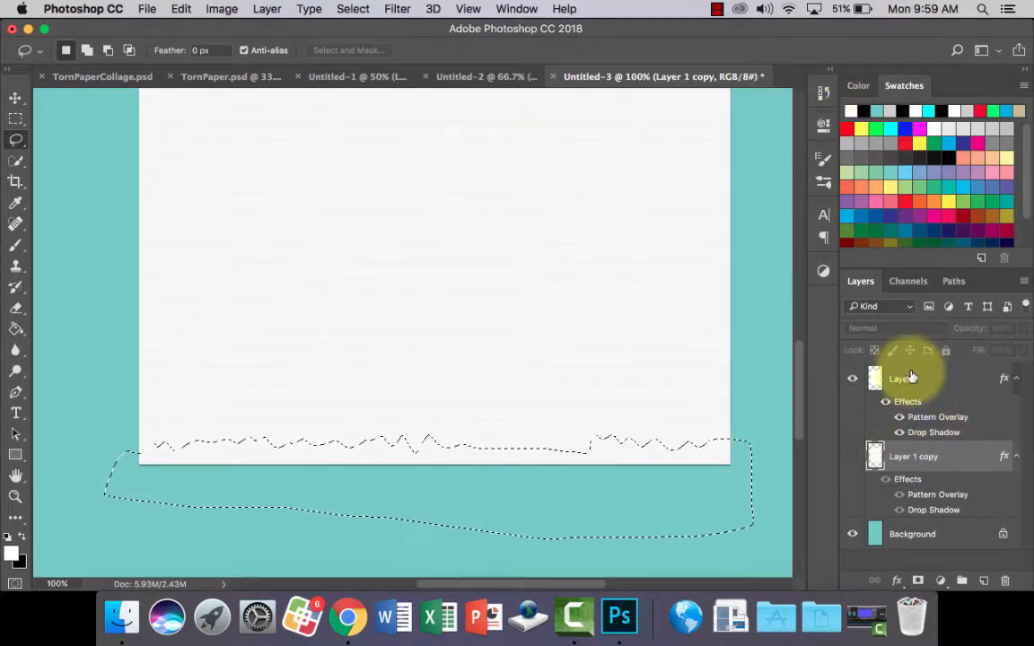
key("super+d")
key("shift+super+d")
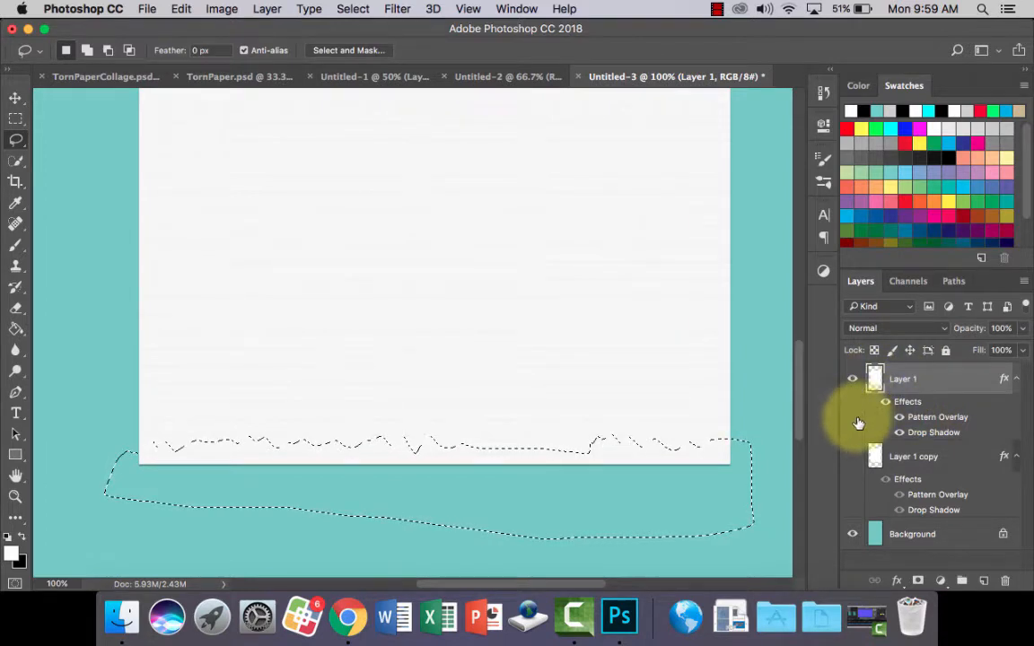
key("Delete")
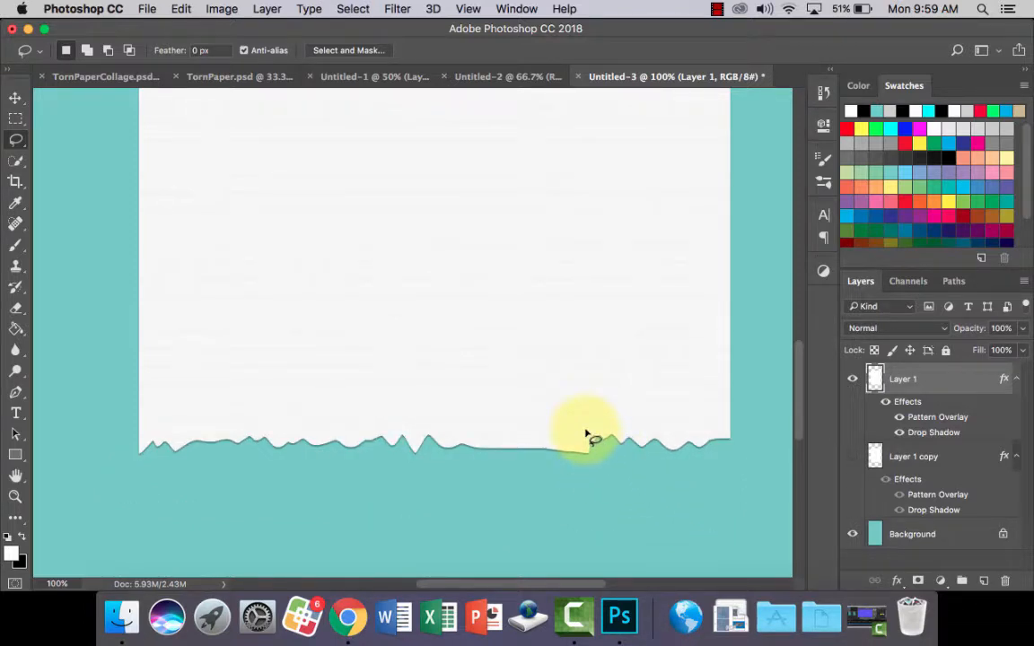
key("super+minus")
key("super+minus")
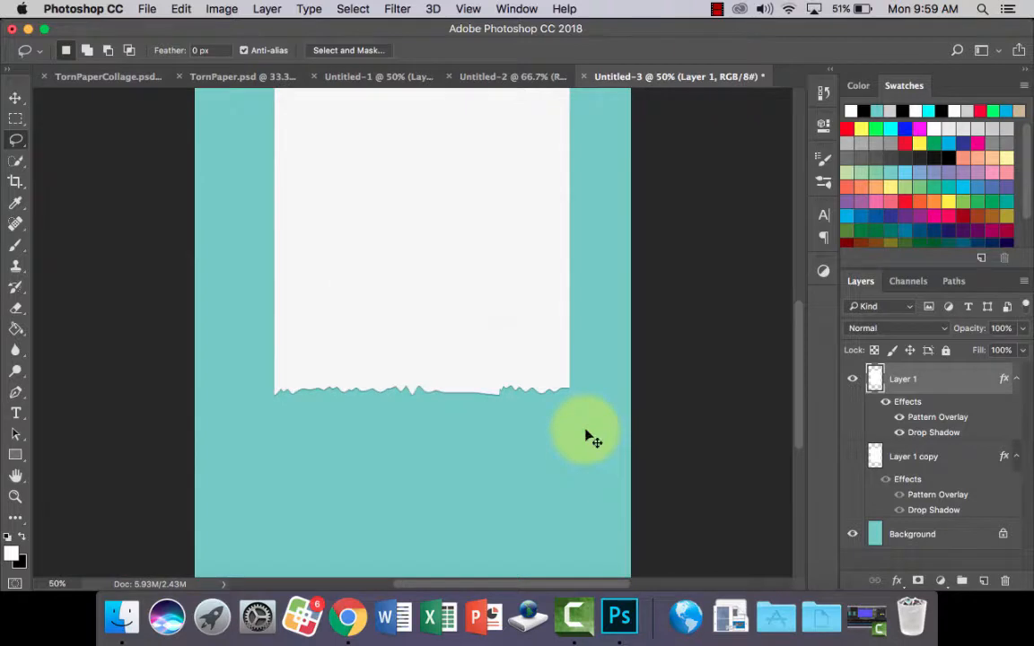
key("super+plus")
key("super+plus")
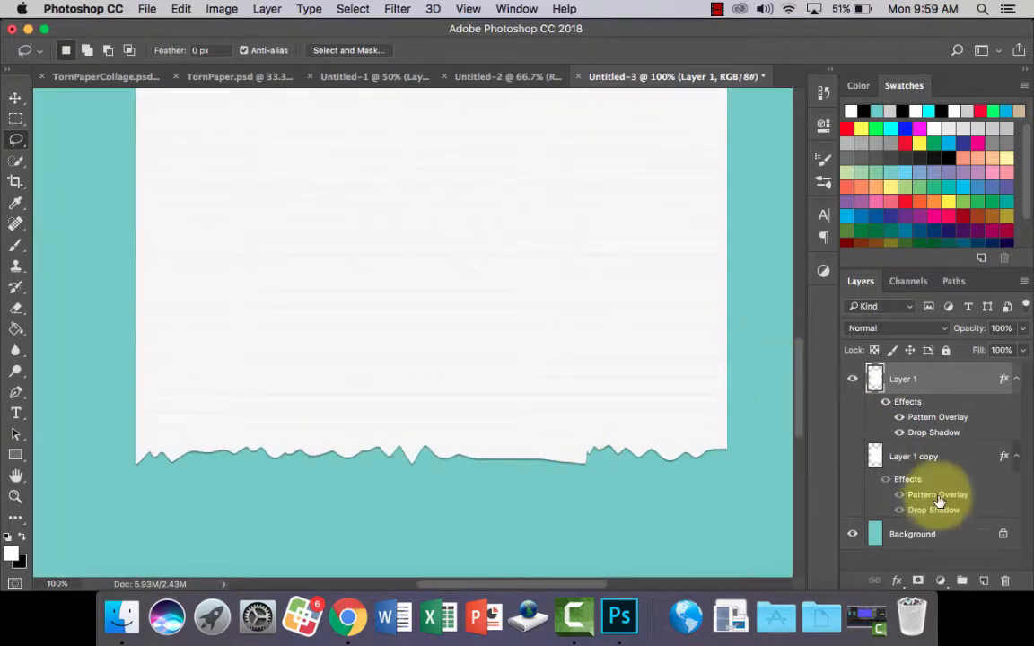
- Add a layer mask to Layer 1 and choose the Kyle's Ultimate Pastel Palooza brush from the Dry Media Brushes
left_click(917, 584)
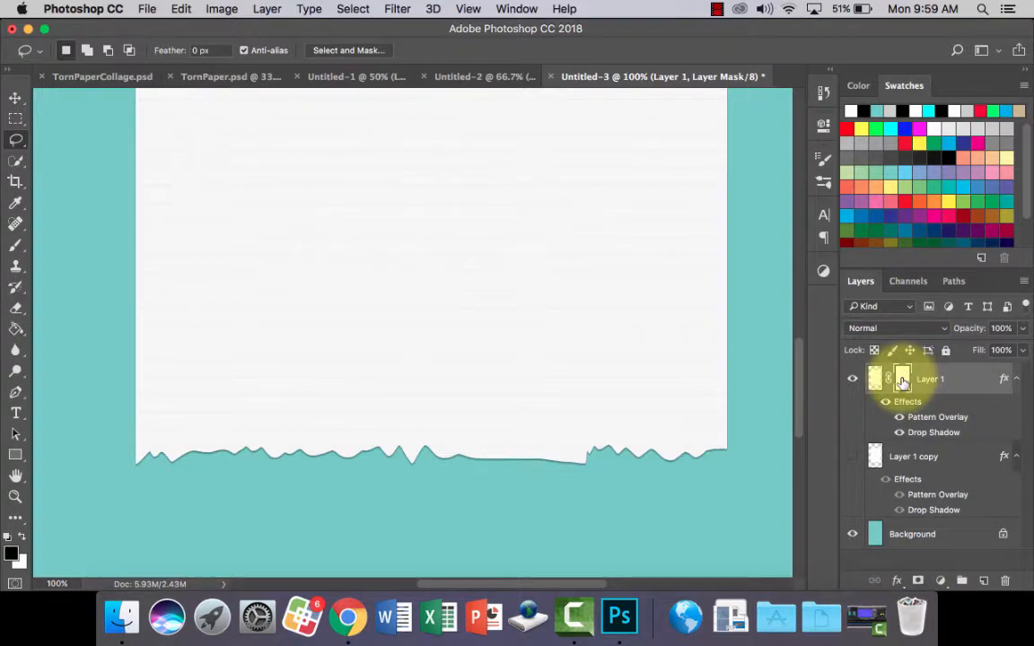
left_click(17, 246)
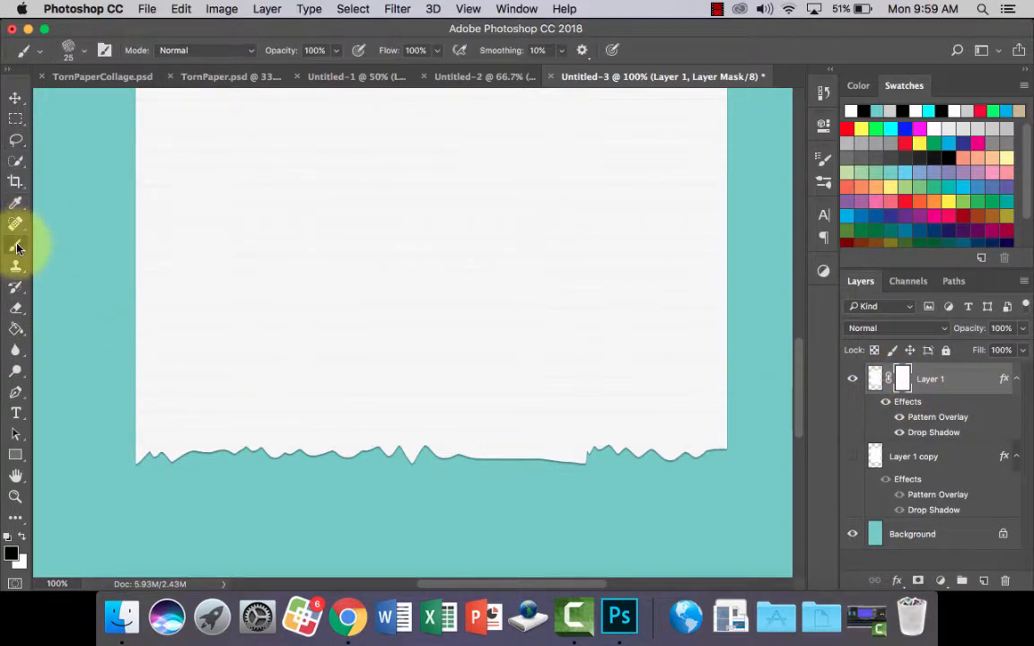
left_click(824, 161)
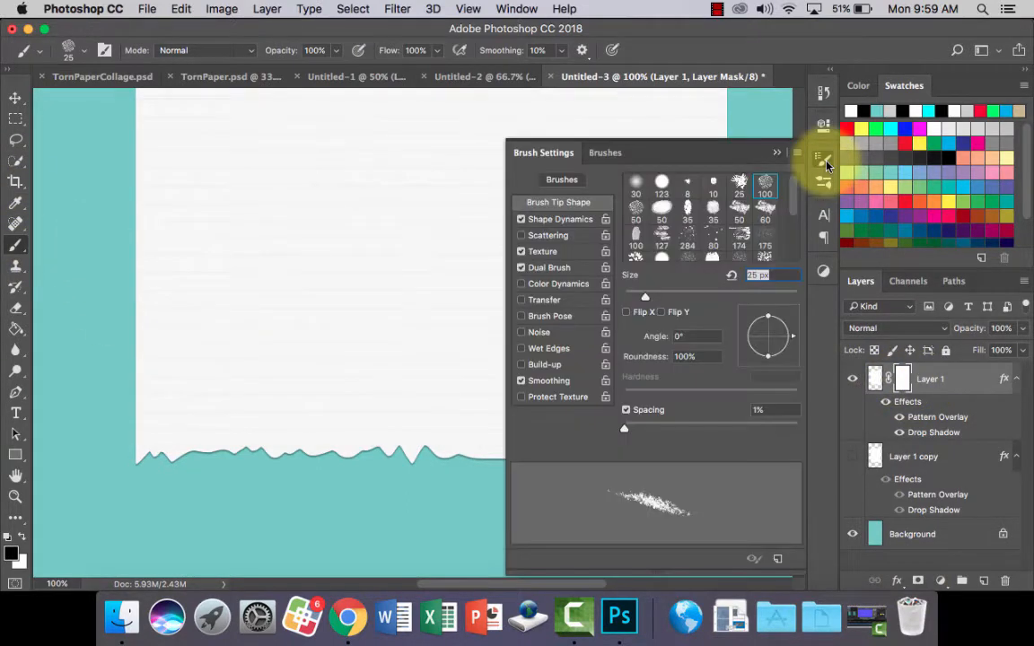
left_click(603, 152)
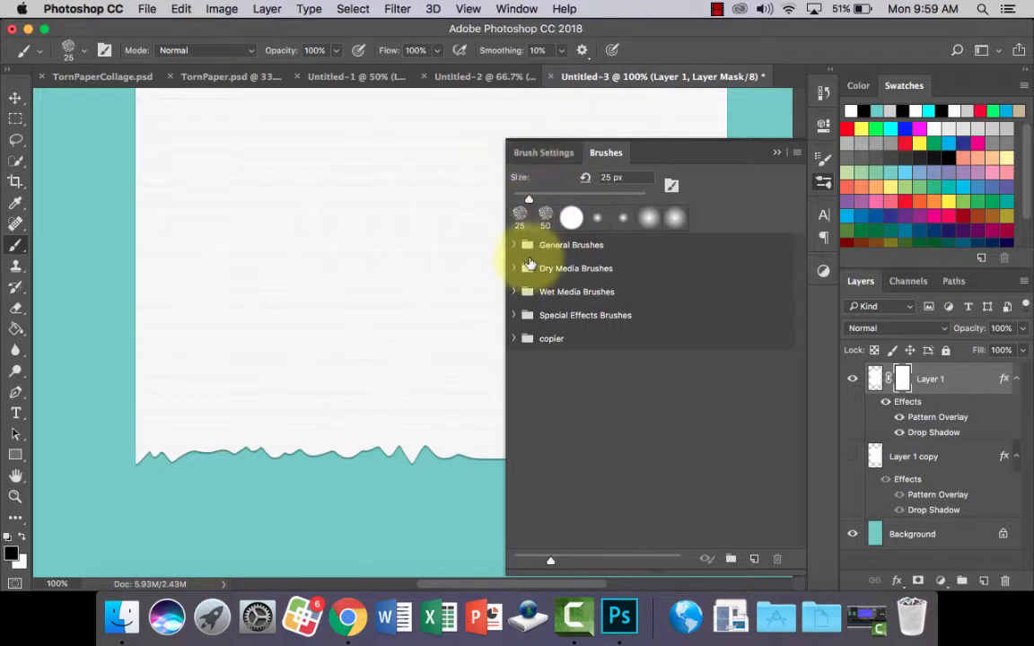
left_click(516, 269)
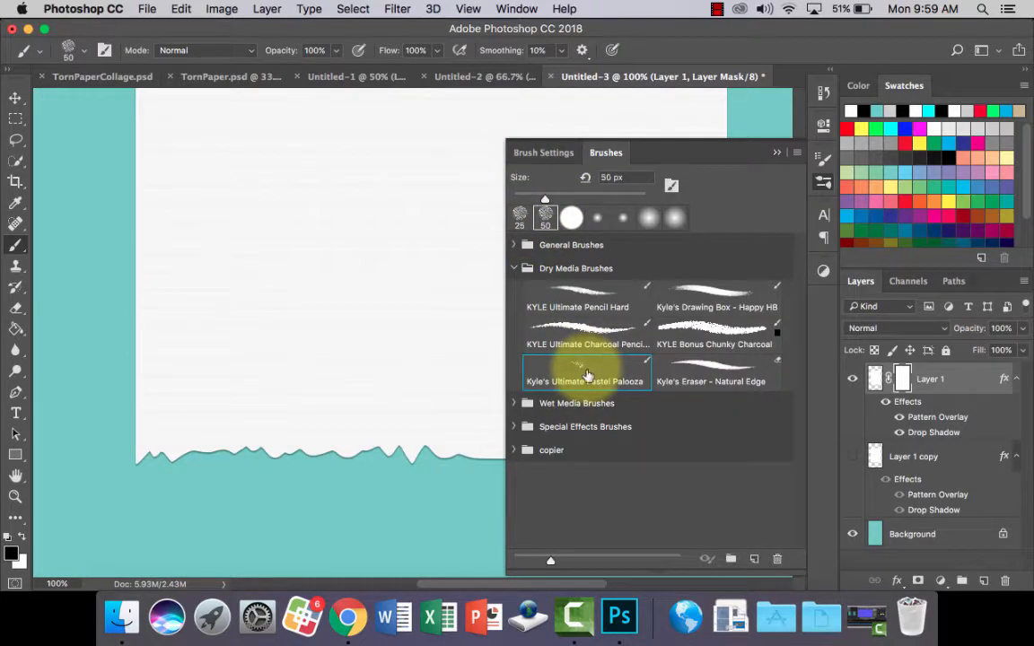
left_click(778, 151)
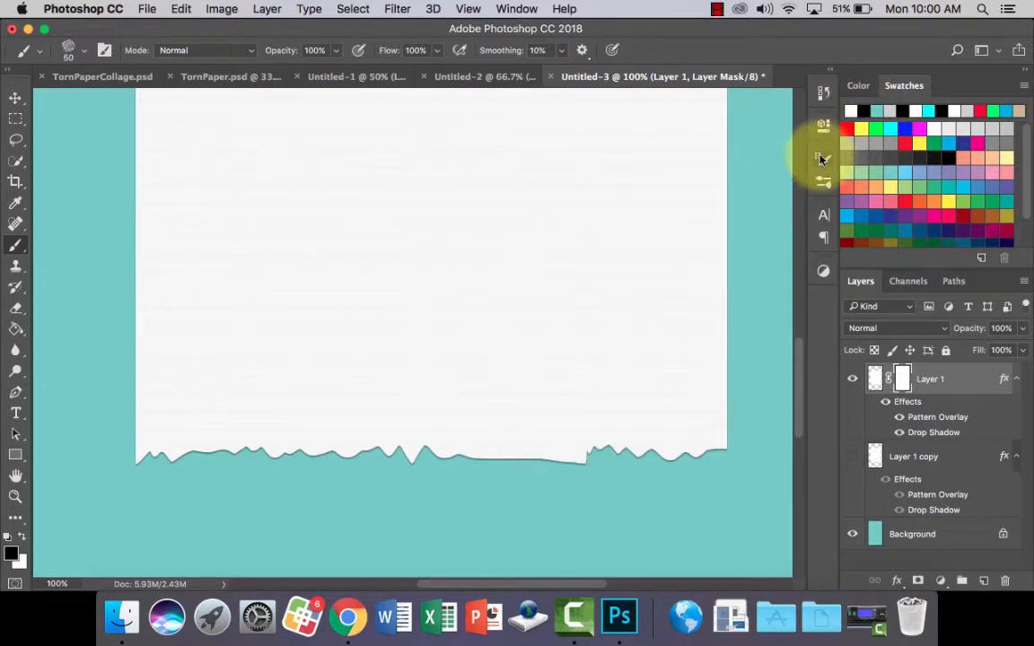
left_click(516, 8)
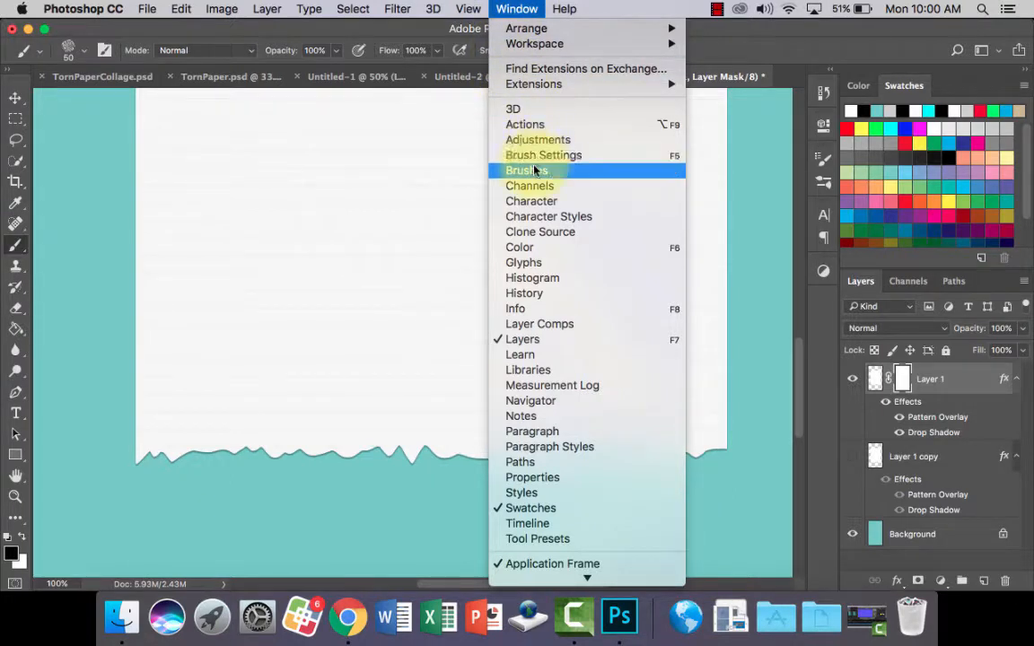
mouse_move(472, 7)
left_click(513, 8)
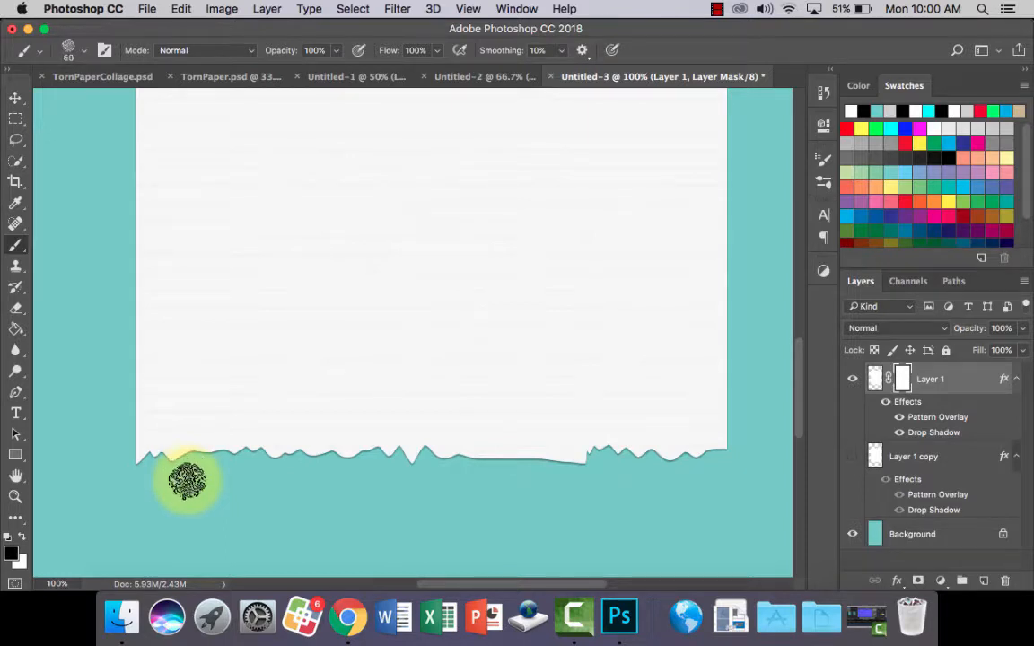
- Paint black on Layer 1's mask along the jagged bottom edge with a 35 px brush, working from its left corner past the middle
key("super+plus")
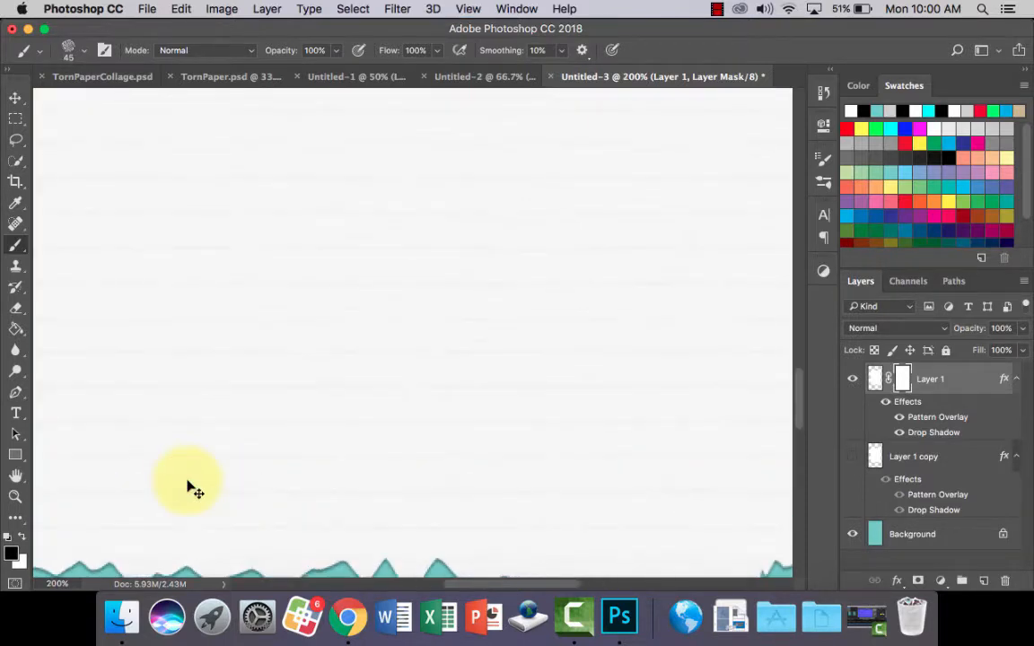
left_click_drag(217, 458, 510, 337)
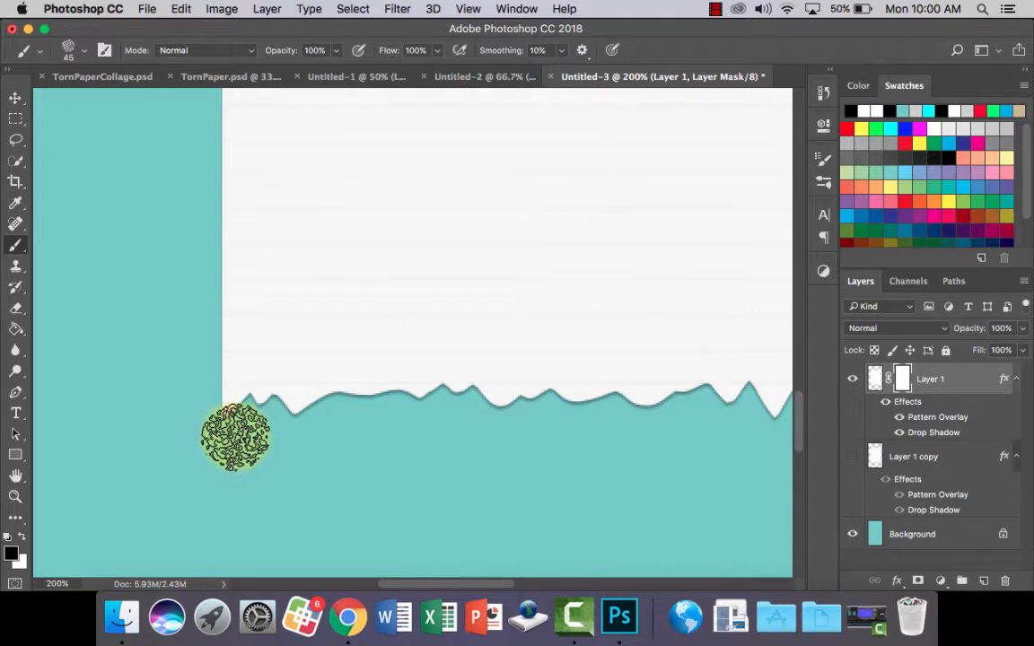
key("bracketleft")
key("bracketleft")
mouse_move(235, 435)
left_mouse_down()
mouse_move(267, 407)
mouse_move(287, 421)
mouse_move(328, 409)
mouse_move(426, 419)
mouse_move(453, 394)
mouse_move(474, 424)
mouse_move(493, 427)
mouse_move(537, 421)
mouse_move(562, 400)
mouse_move(654, 416)
mouse_move(689, 398)
mouse_move(704, 404)
mouse_move(446, 434)
mouse_move(448, 418)
mouse_move(479, 434)
mouse_move(492, 416)
mouse_move(526, 452)
mouse_move(545, 409)
mouse_move(564, 429)
mouse_move(589, 434)
mouse_move(709, 447)
mouse_move(718, 438)
mouse_move(619, 441)
left_mouse_up()
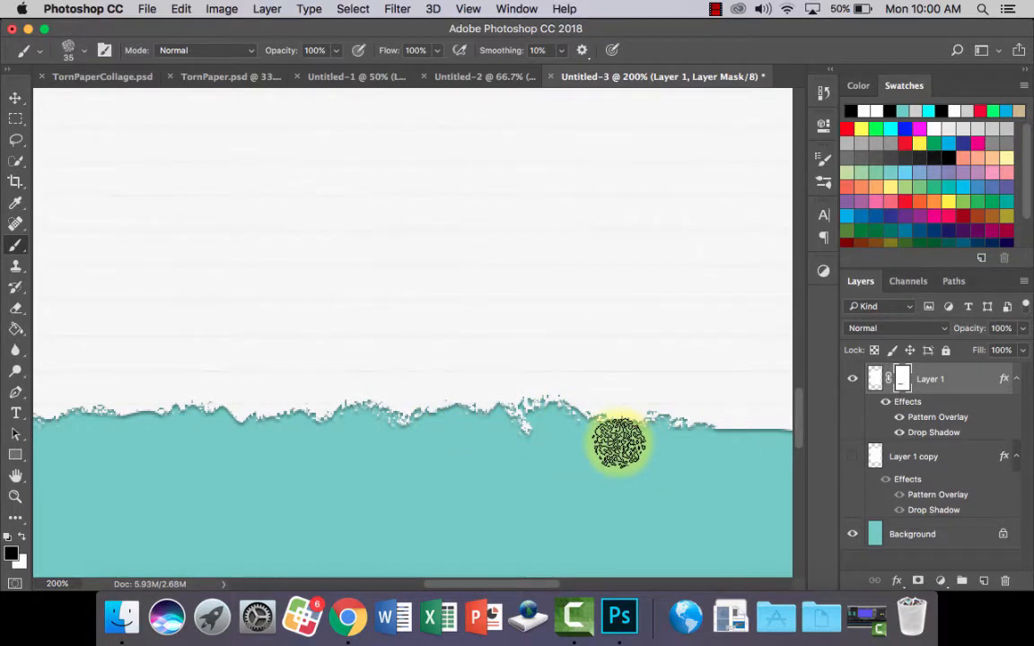
- Restore part of the bottom edge by painting white on the mask, and roughen the remaining edge up to the right corner with black
left_click(21, 537)
mouse_move(704, 433)
left_mouse_down()
mouse_move(652, 424)
mouse_move(701, 438)
left_mouse_up()
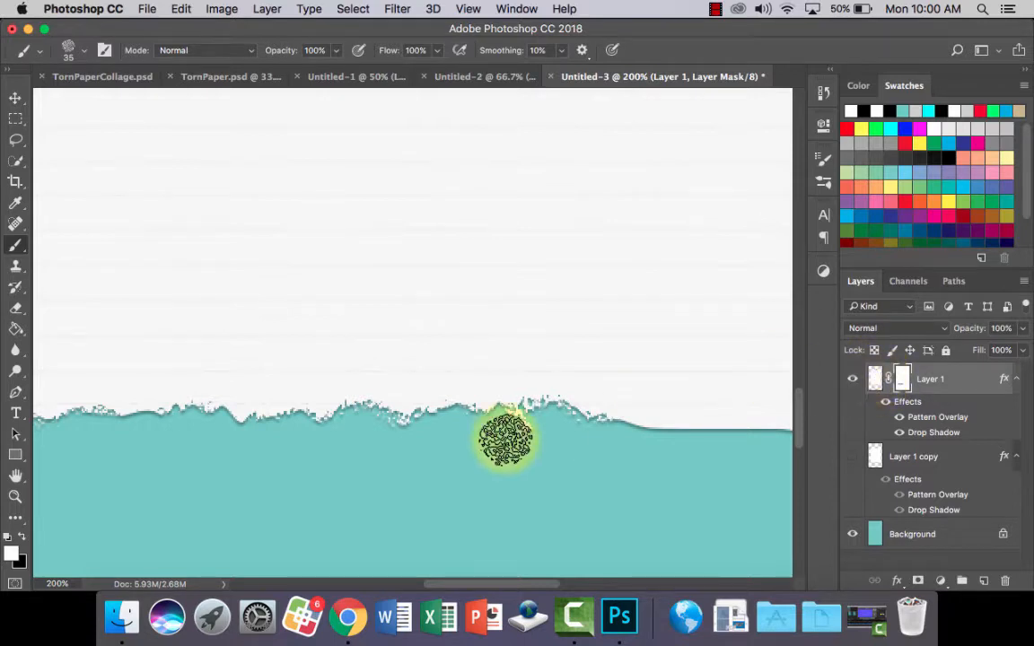
left_click(20, 538)
mouse_move(539, 464)
left_mouse_down()
mouse_move(131, 395)
mouse_move(151, 381)
mouse_move(223, 378)
mouse_move(429, 405)
mouse_move(442, 385)
mouse_move(471, 396)
mouse_move(499, 373)
mouse_move(560, 386)
mouse_move(581, 373)
mouse_move(717, 379)
mouse_move(761, 362)
left_mouse_up()
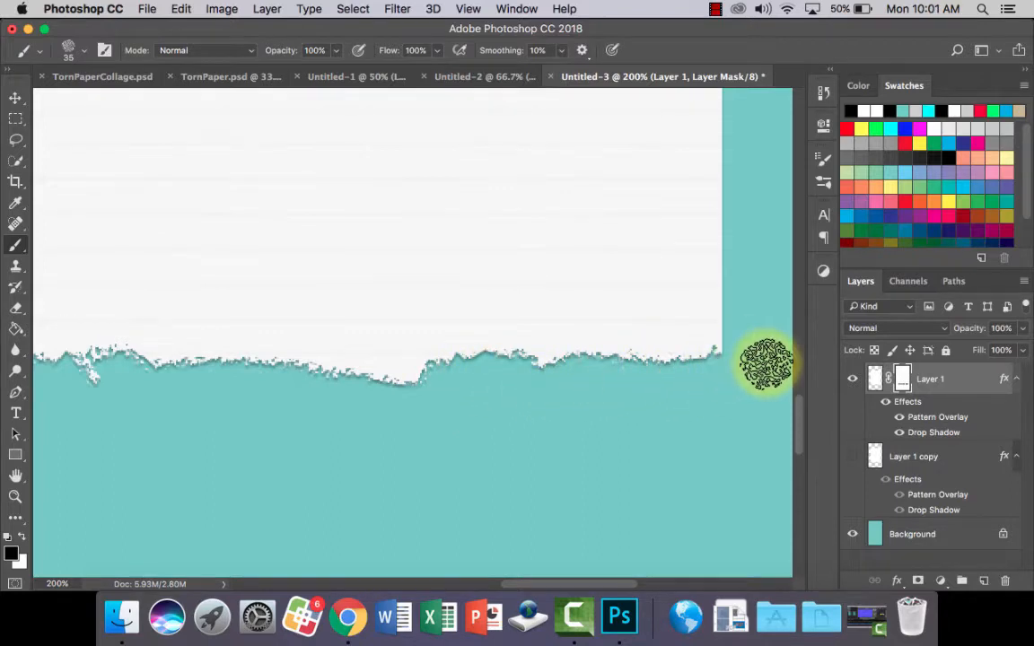
- Show Layer 1 copy and hide the torn Layer 1
key("super+minus")
key("super+minus")
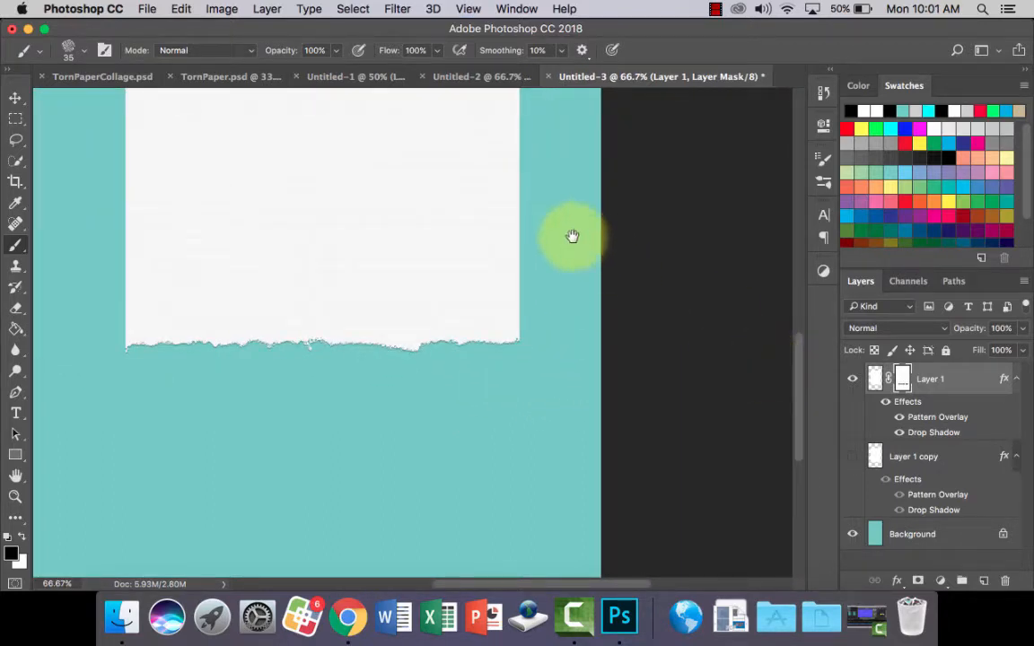
left_click_drag(570, 233, 586, 394)
key("super+minus")
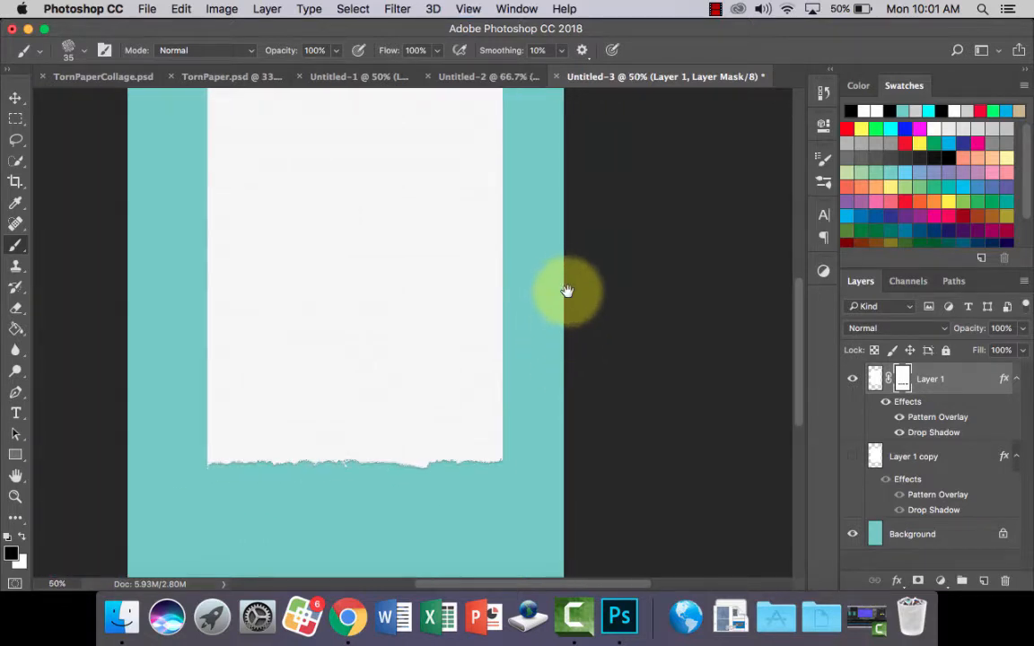
left_click_drag(565, 291, 606, 375)
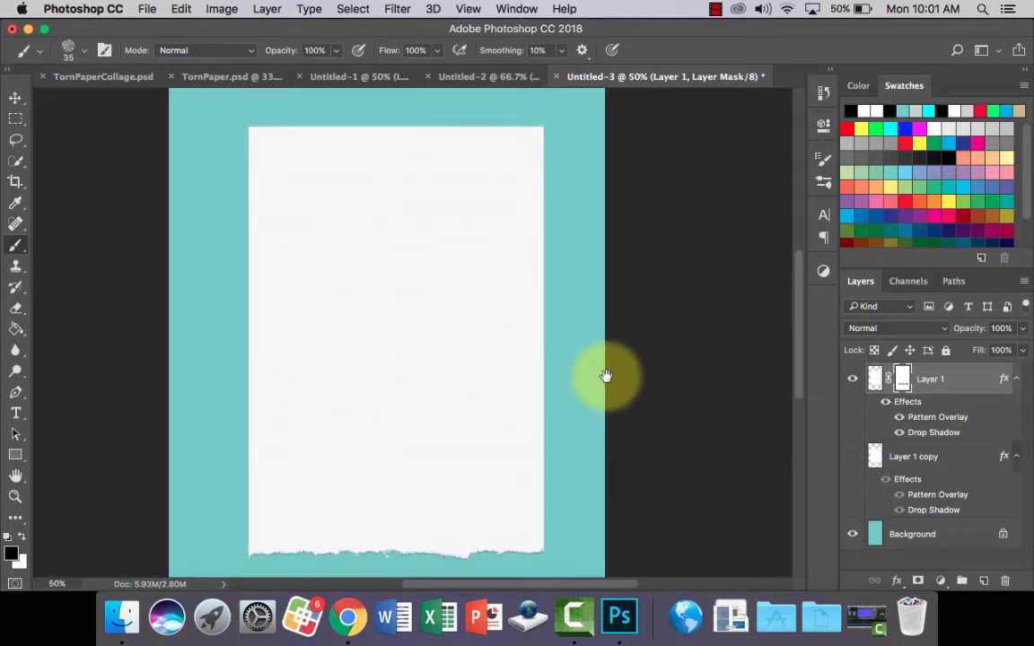
left_click(853, 456)
left_click(852, 381)
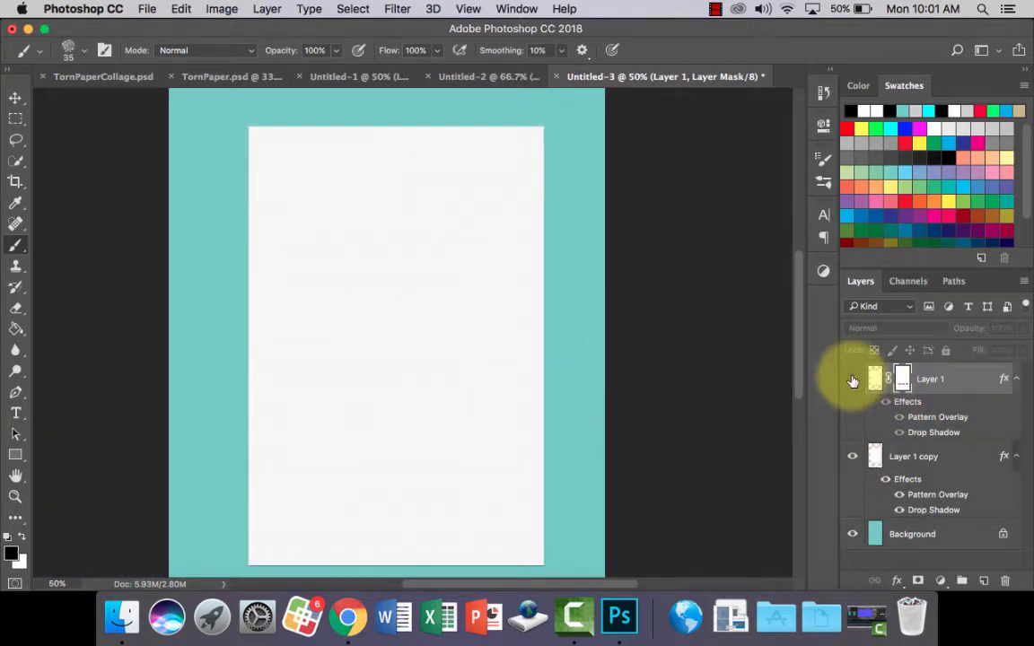
- Select the untorn Layer 1 copy, leave it showing with the torn Layer 1 hidden, and duplicate it
left_click(854, 457)
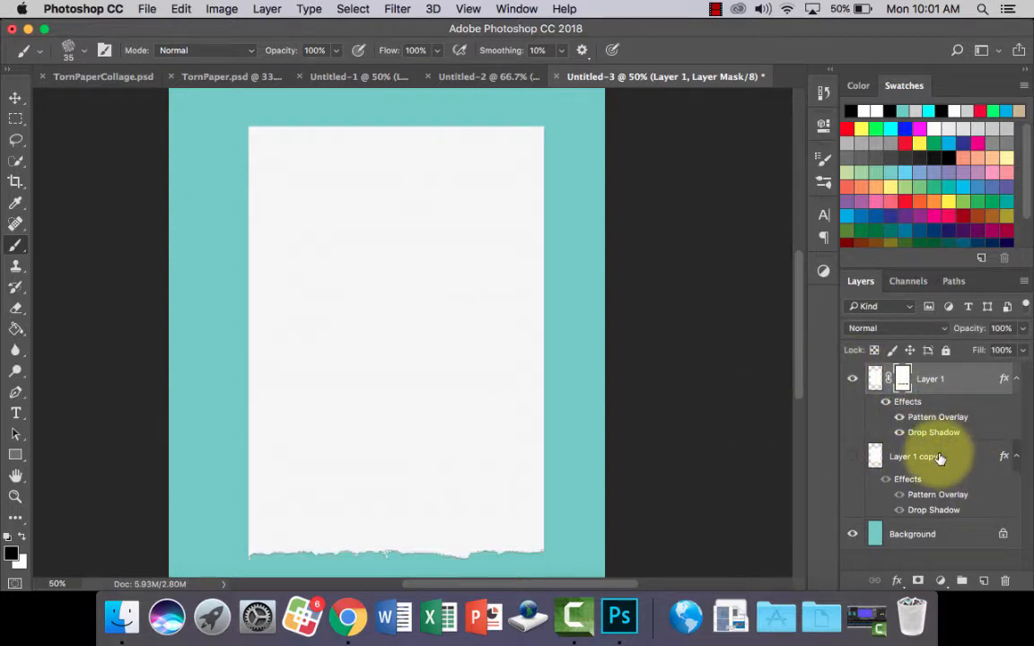
left_click(919, 459)
left_click(854, 457)
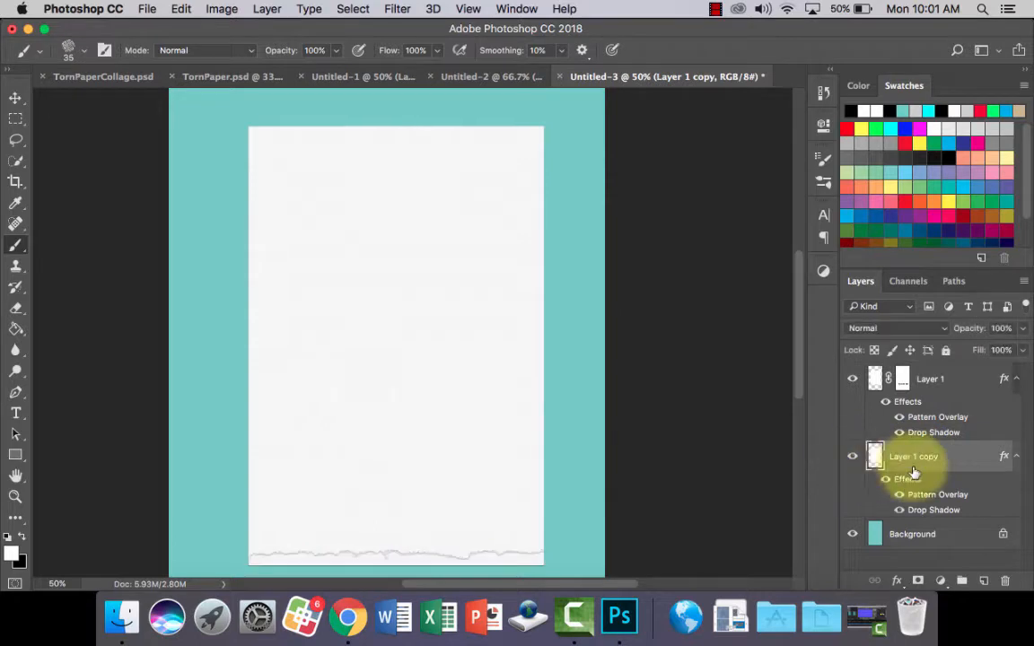
left_click(853, 378)
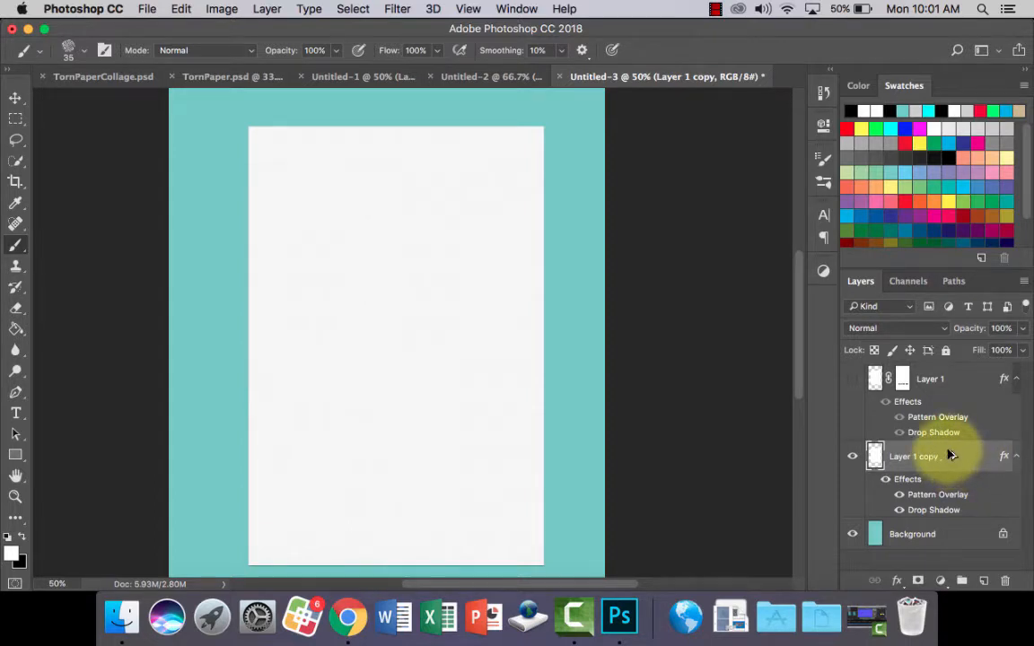
left_click_drag(952, 456, 947, 433)
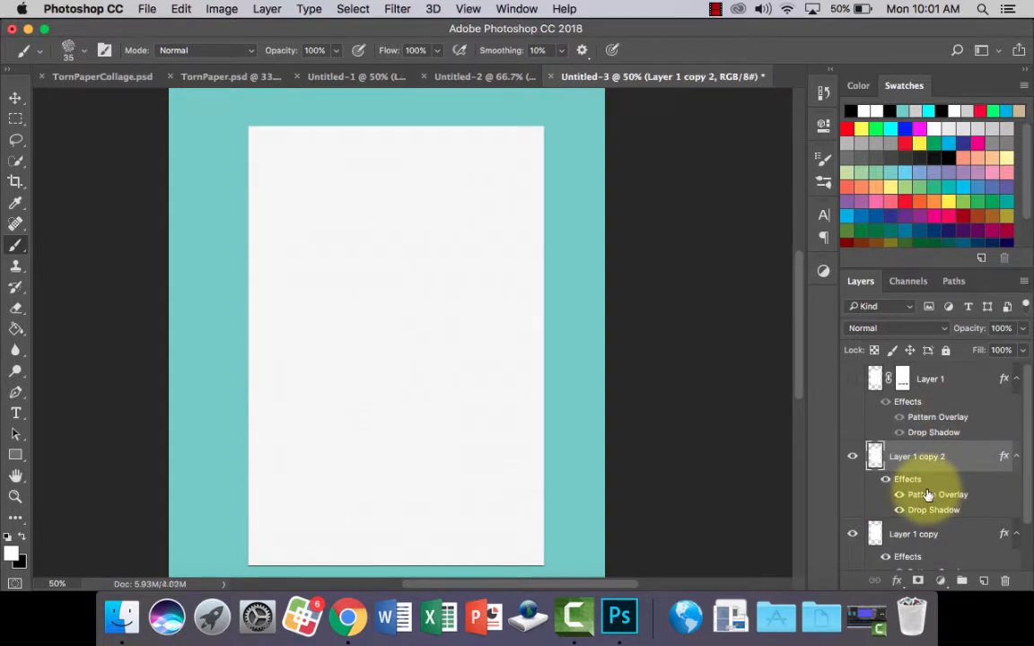
- Scale the new duplicate's Pattern Overlay to 478% for a lined paper look, and hide the original Layer 1 copy
double_click(927, 494)
left_click(709, 190)
left_click(709, 191)
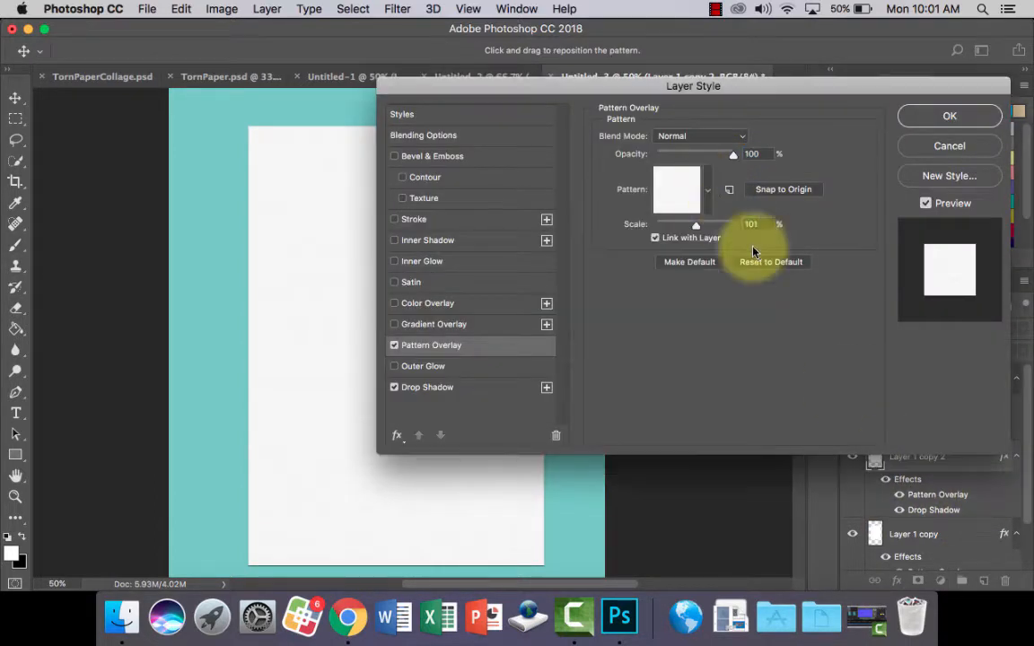
left_click_drag(696, 224, 707, 226)
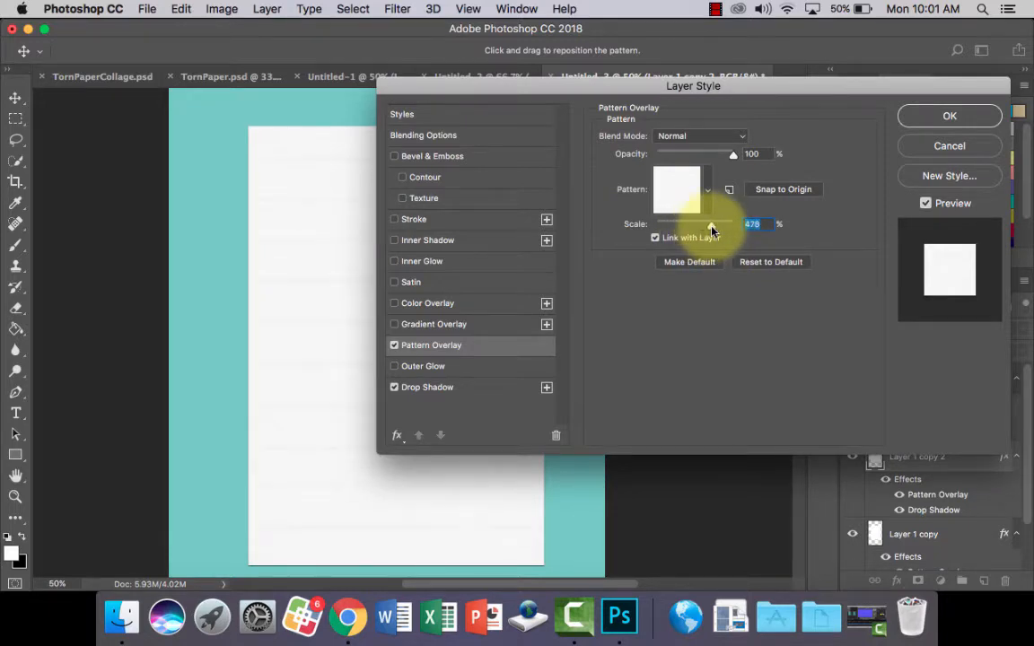
left_click(949, 115)
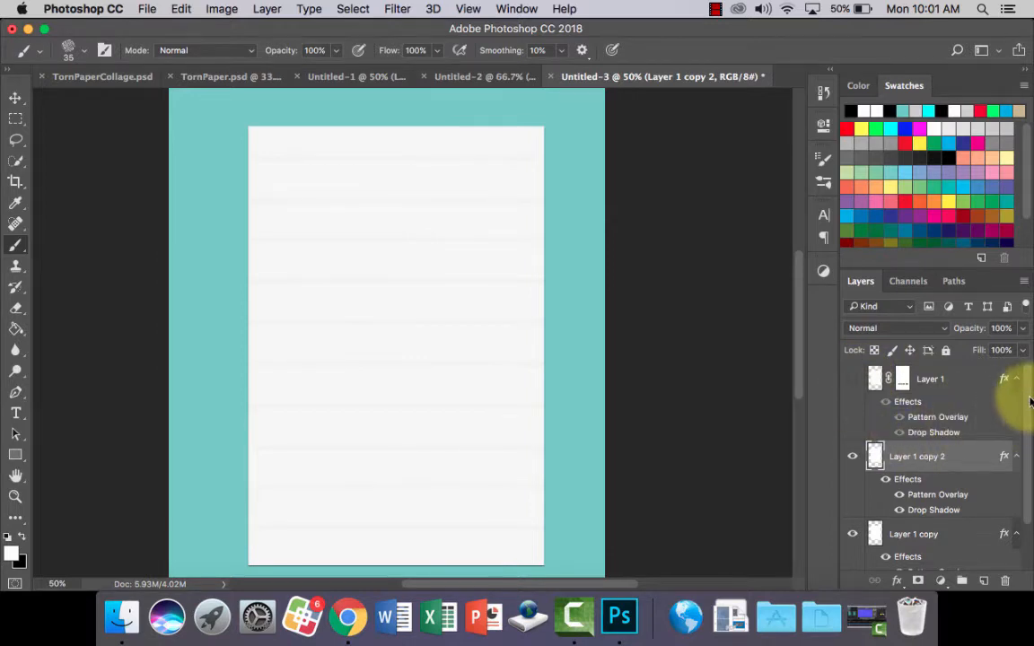
left_click(852, 536)
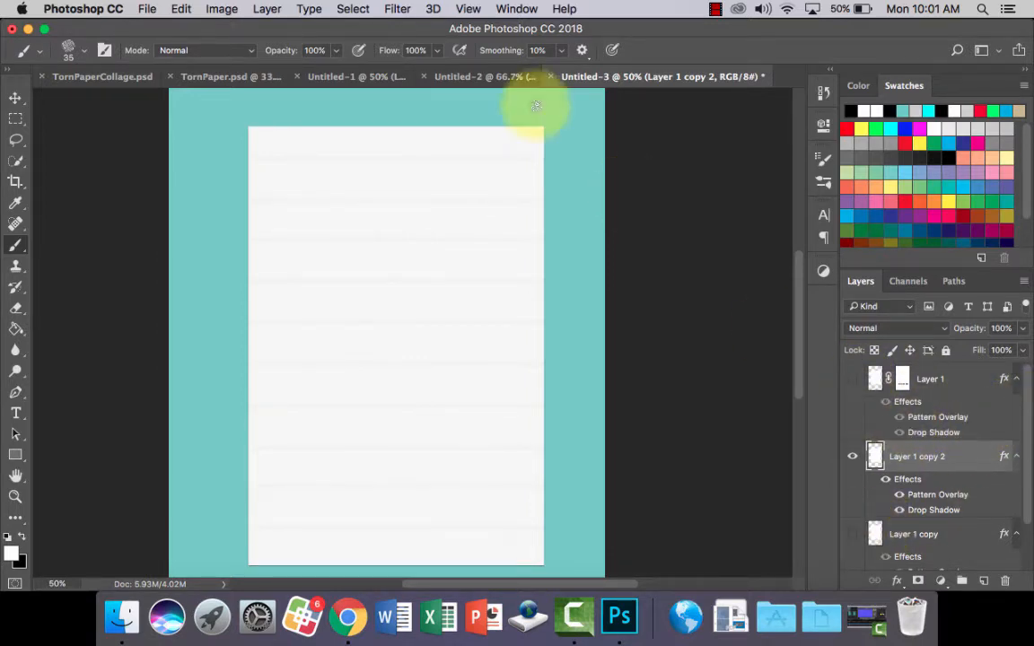
- Copy the lined sheet layer from Untitled-3 into the Untitled-2 document that holds the taped torn paper
left_click(488, 81)
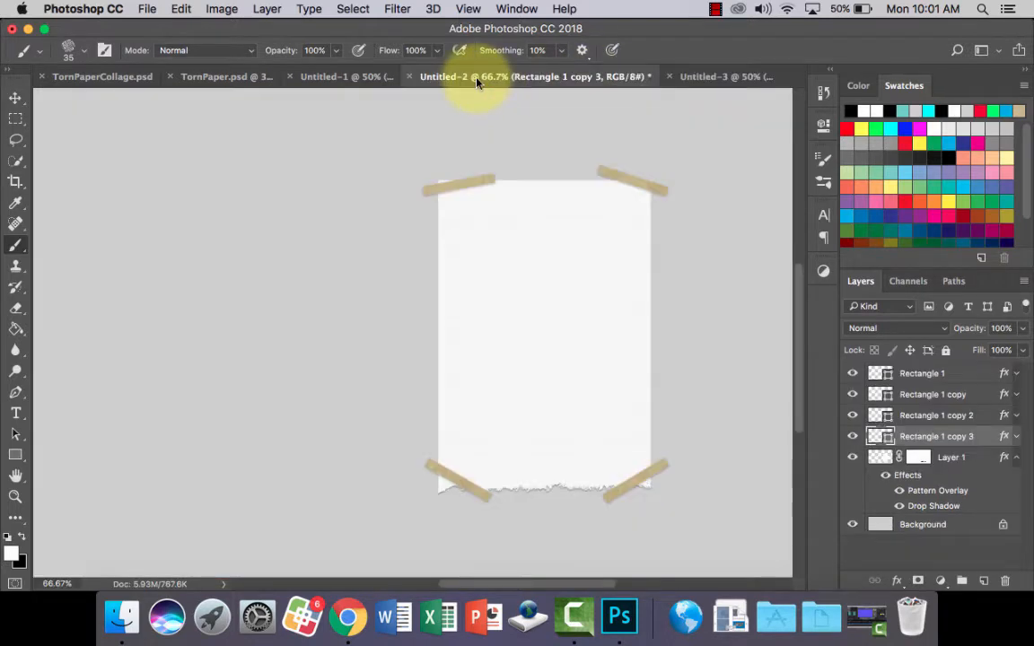
key("super+minus")
key("super+equal")
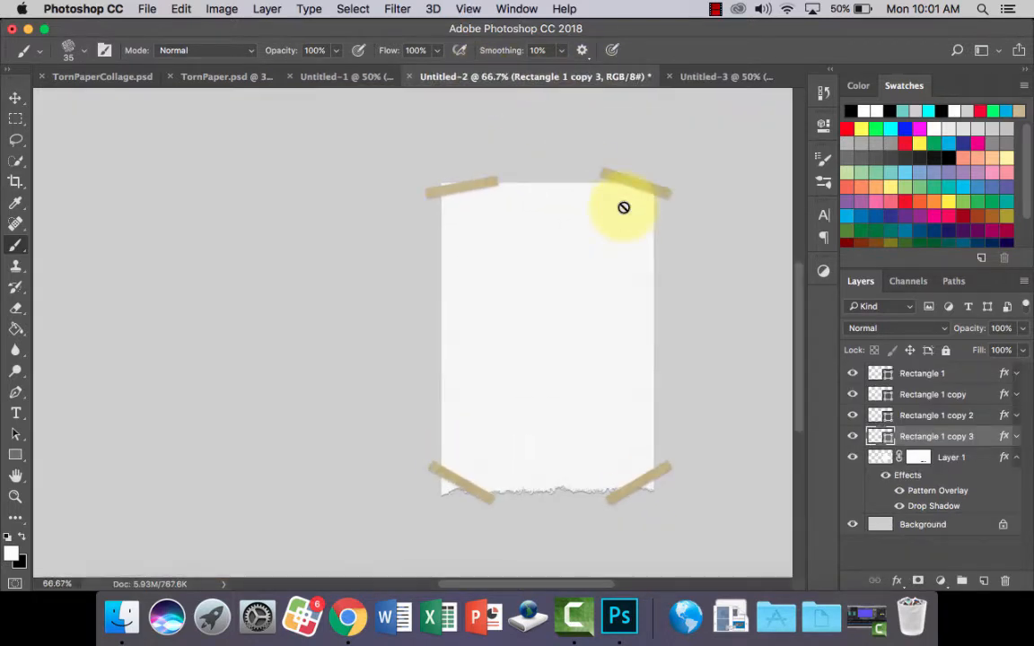
left_click(723, 79)
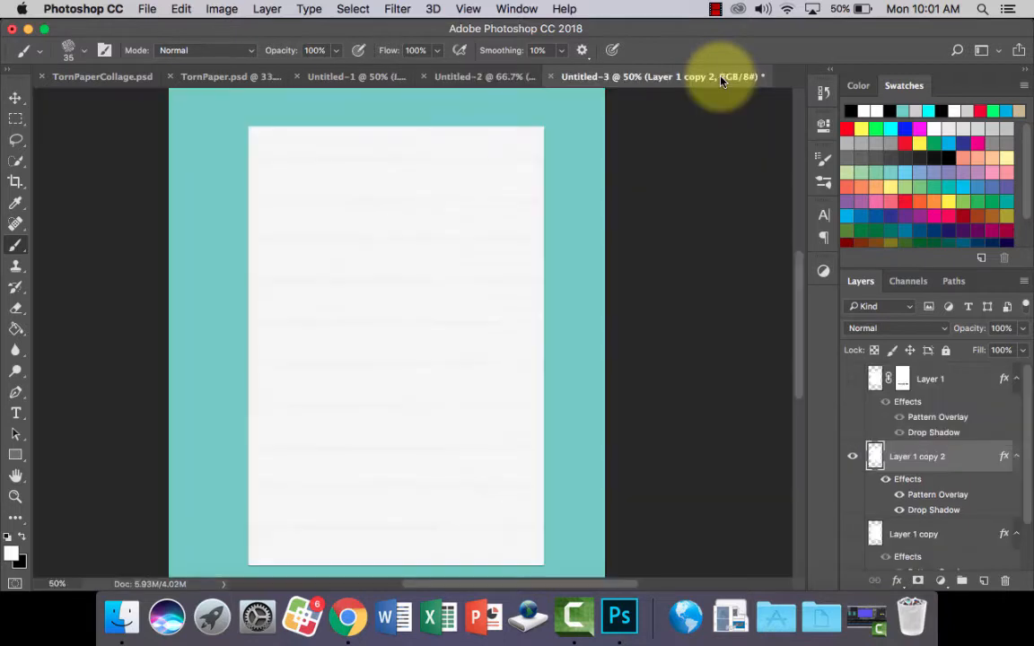
right_click(930, 458)
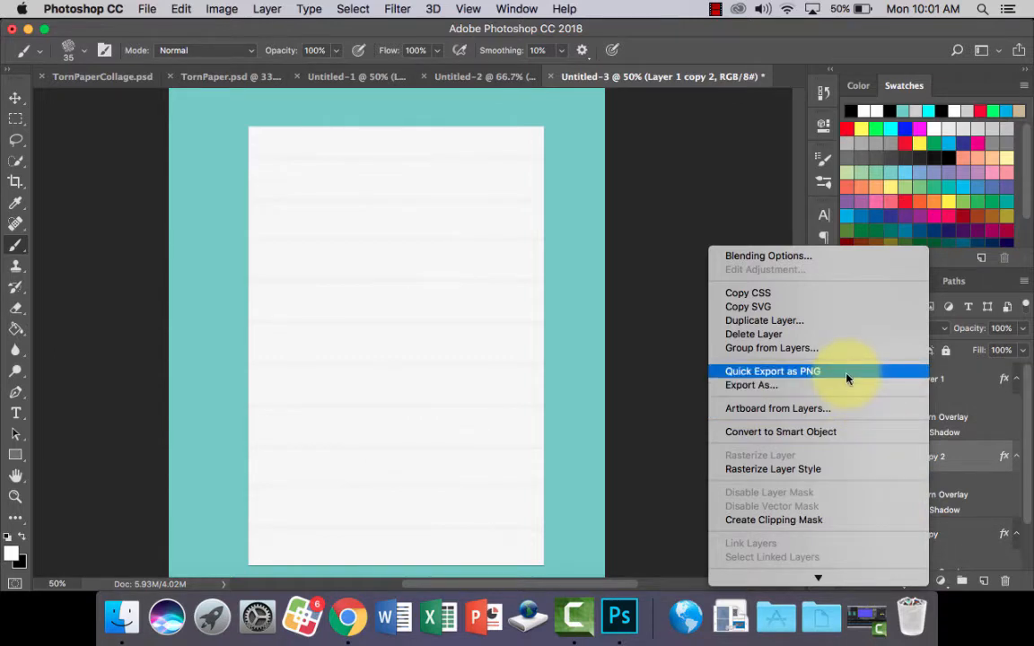
left_click(987, 406)
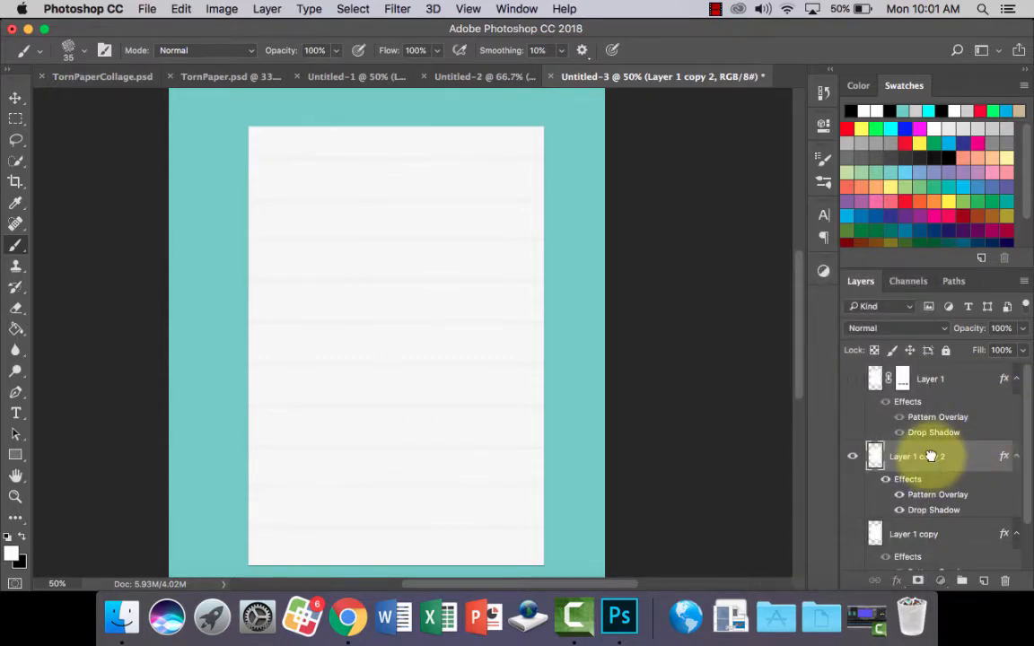
left_click_drag(930, 457, 201, 275)
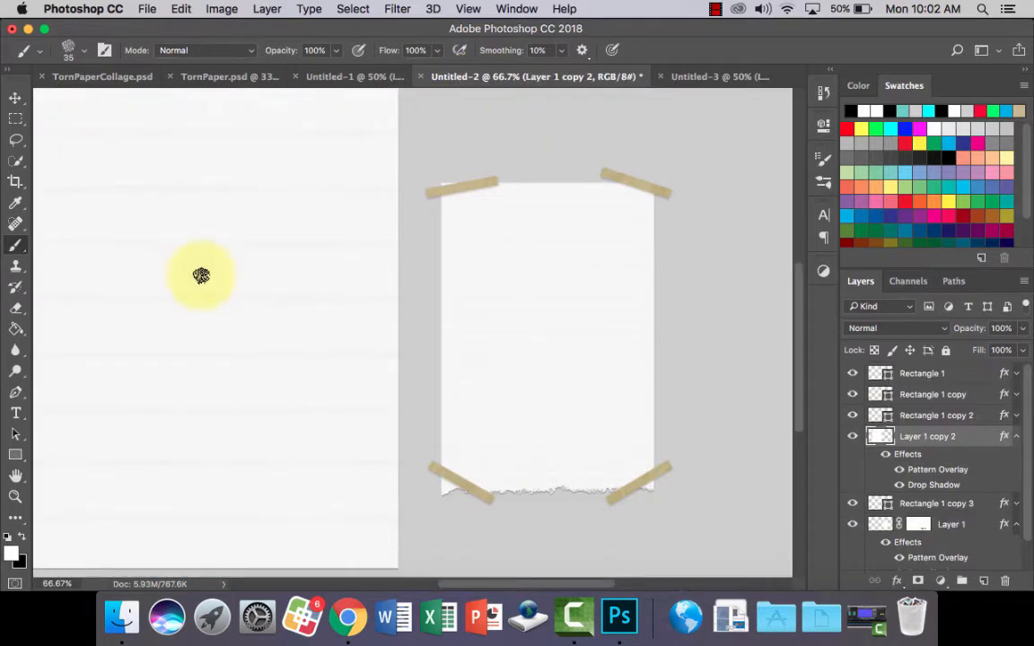
- Scale the copied lined sheet in Untitled-2 down to about 52% of its width and height
scroll(529, 288, "left", 5)
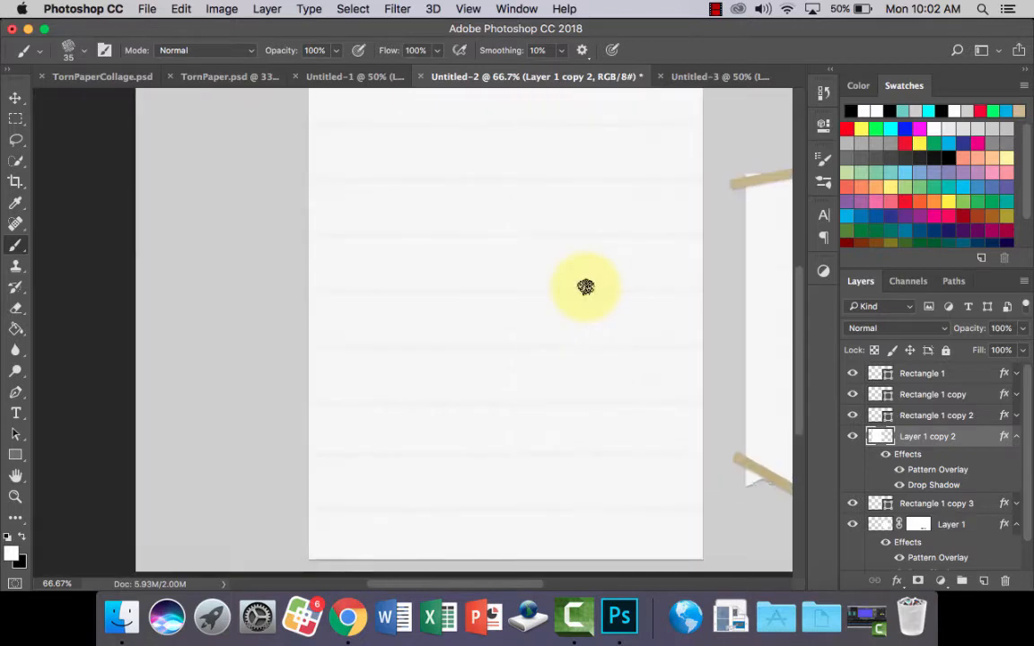
scroll(585, 289, "down", 2)
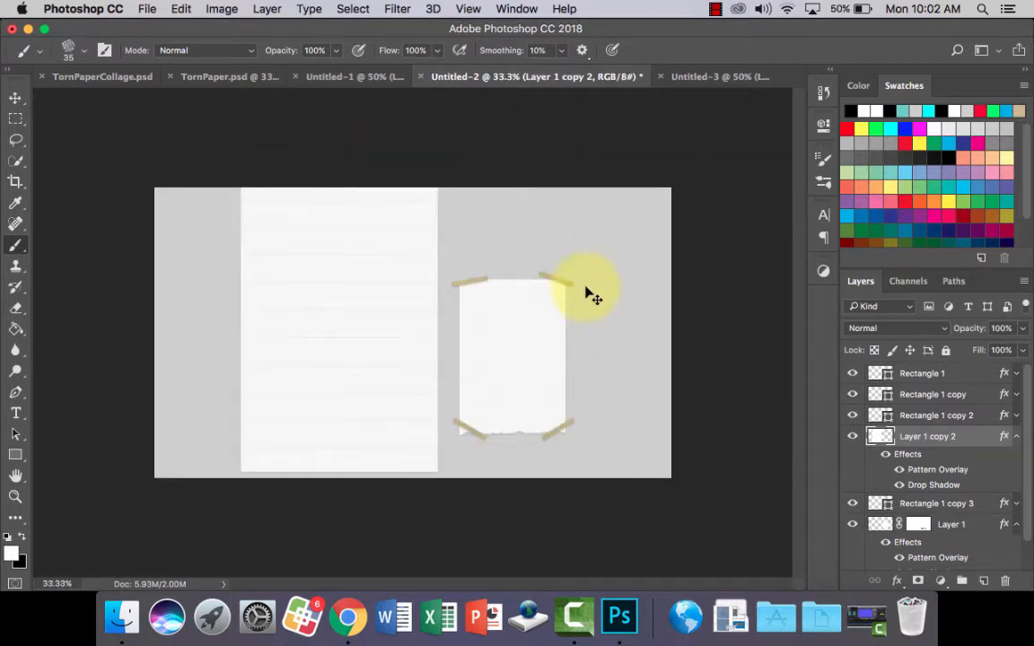
key("super+t")
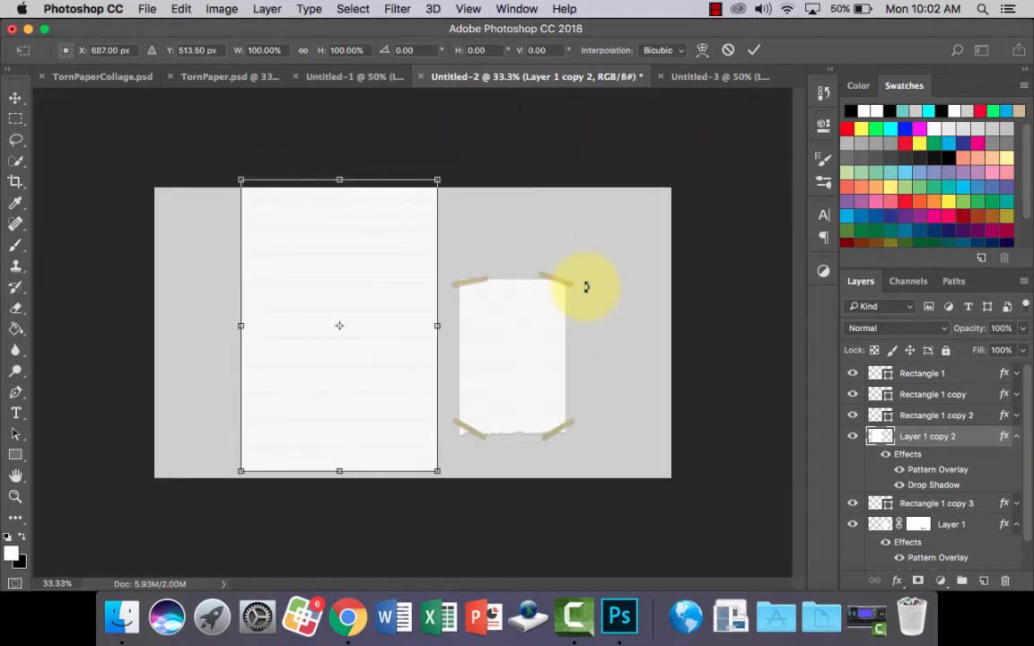
left_click_drag(241, 187, 357, 332)
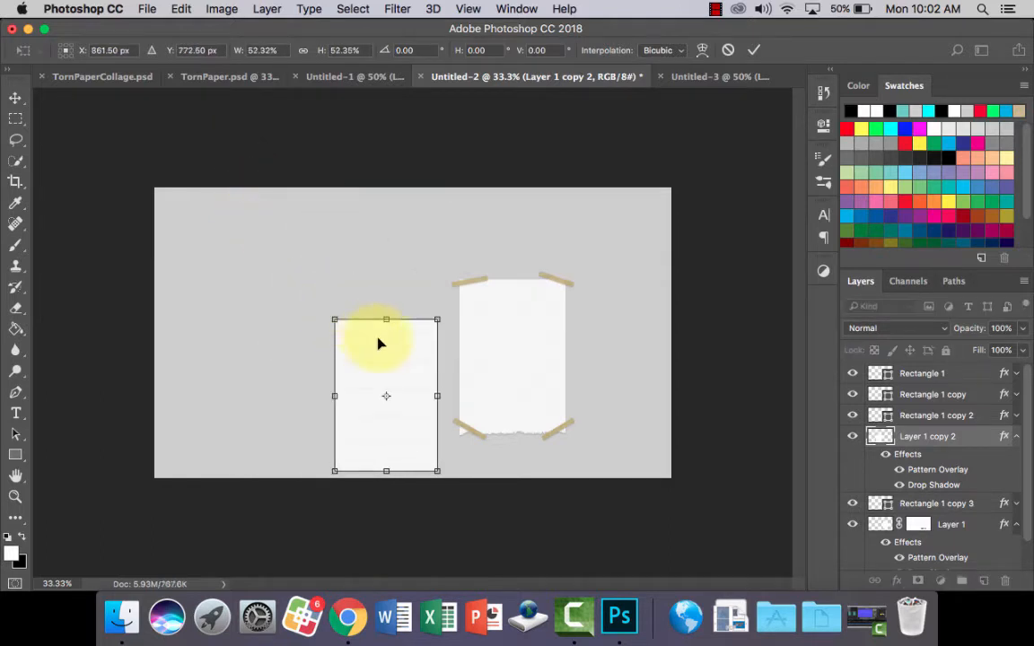
key("Return")
- Move the lined sheet into the empty area left of the taped torn paper, with their top edges level
key("b")
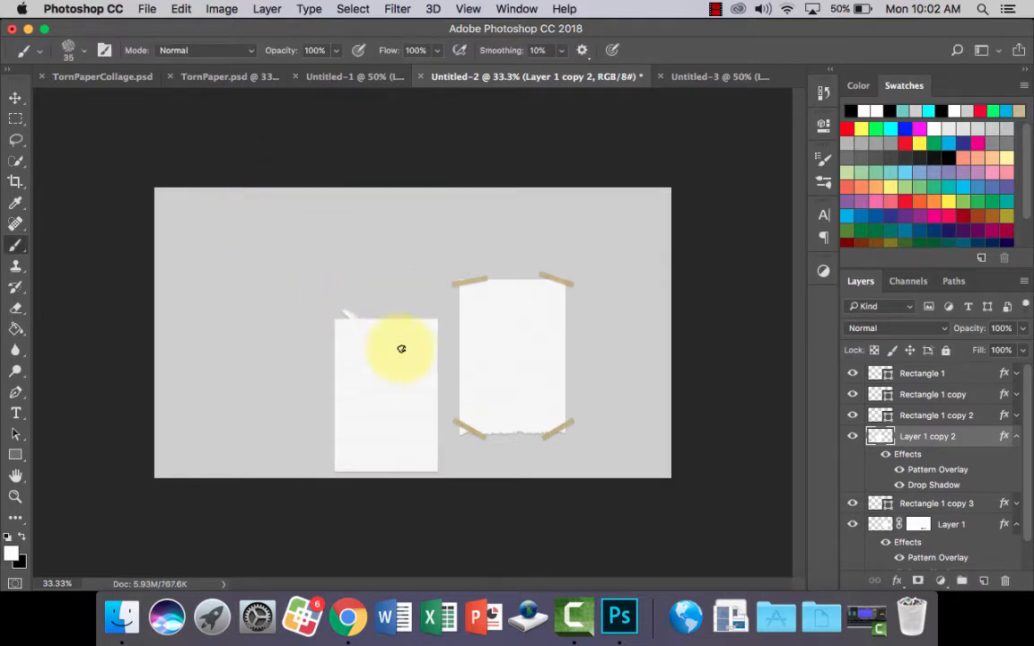
left_click(16, 98)
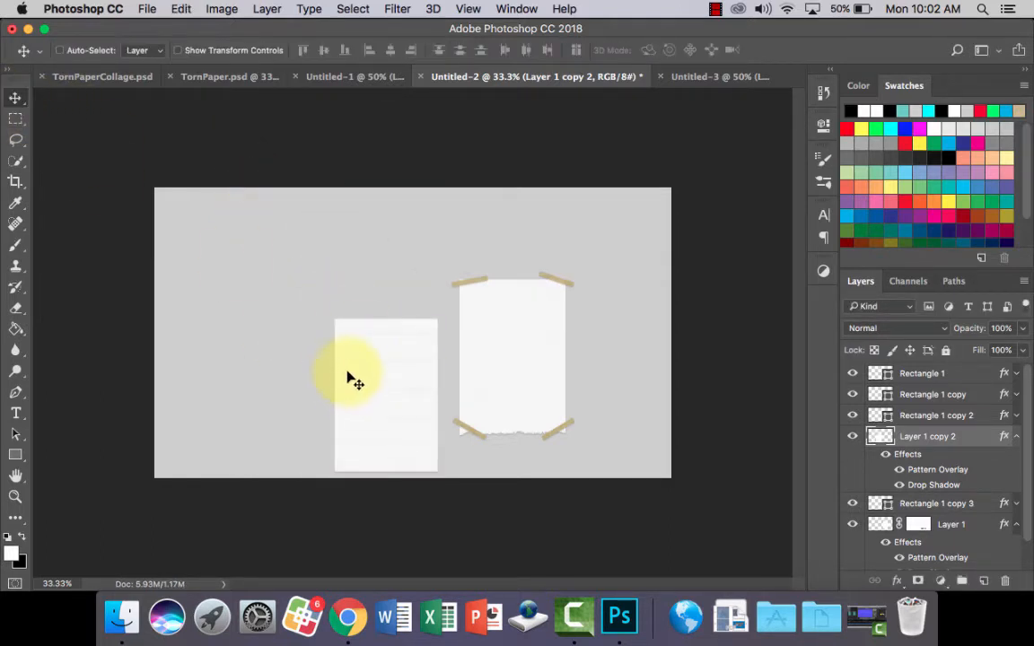
left_click_drag(350, 364, 309, 330)
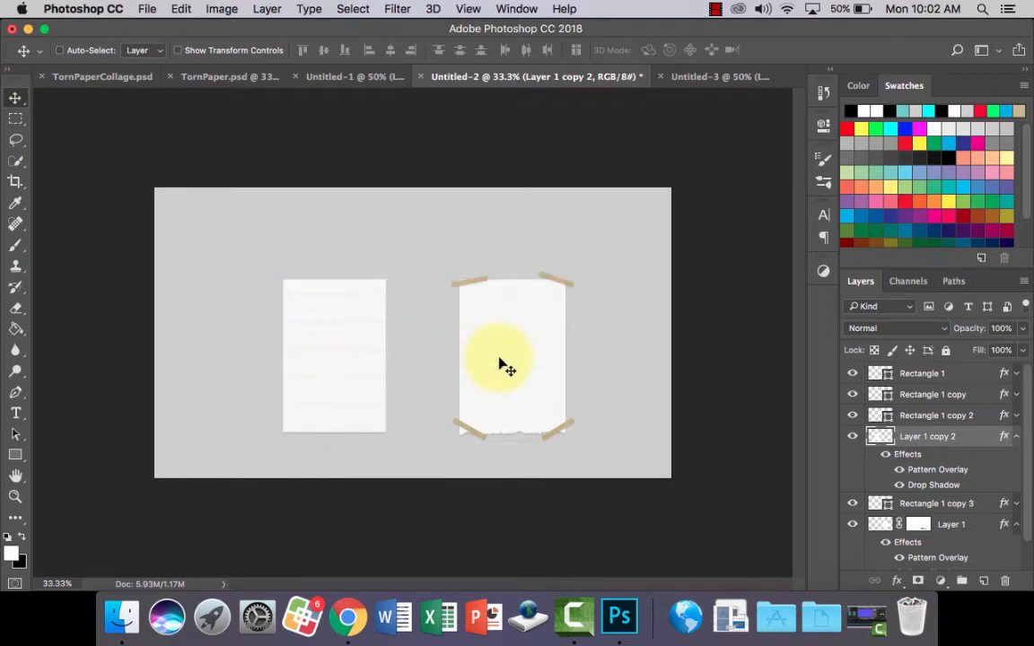